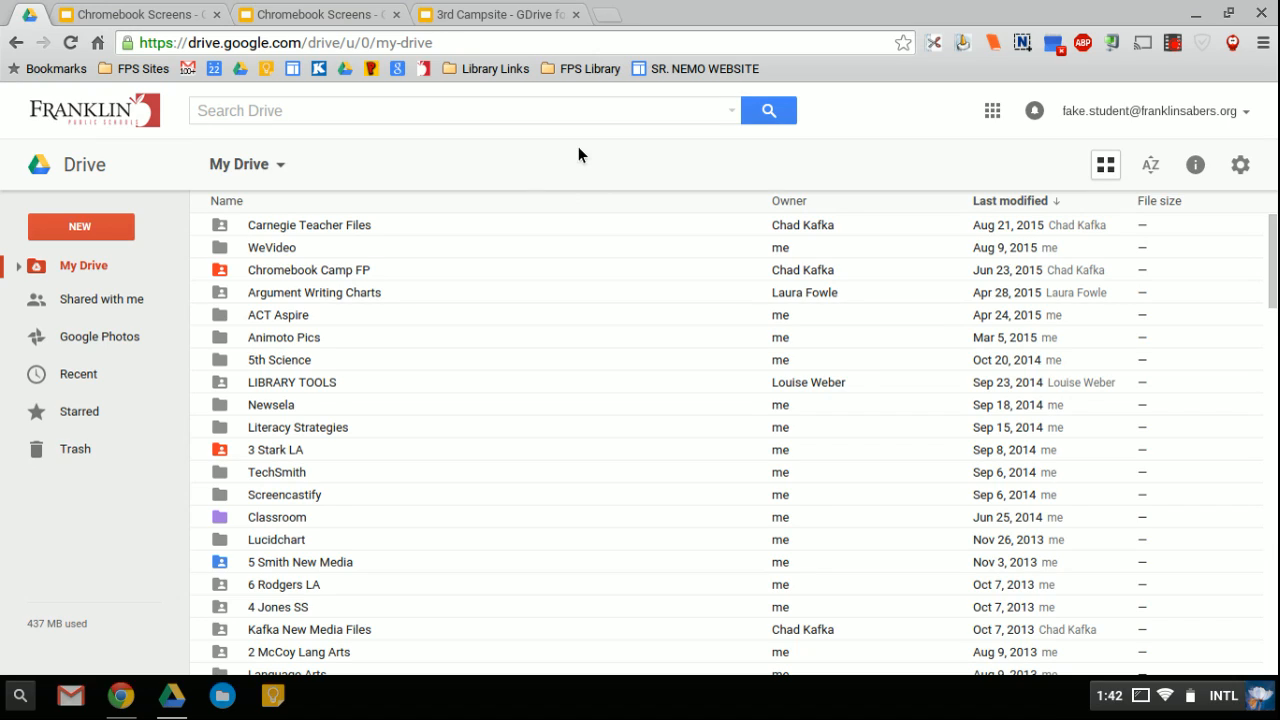
Create a new folder named "6th Grade Files" in My Drive.
left_click(87, 226)
left_click(115, 258)
type("6th Grade Files")
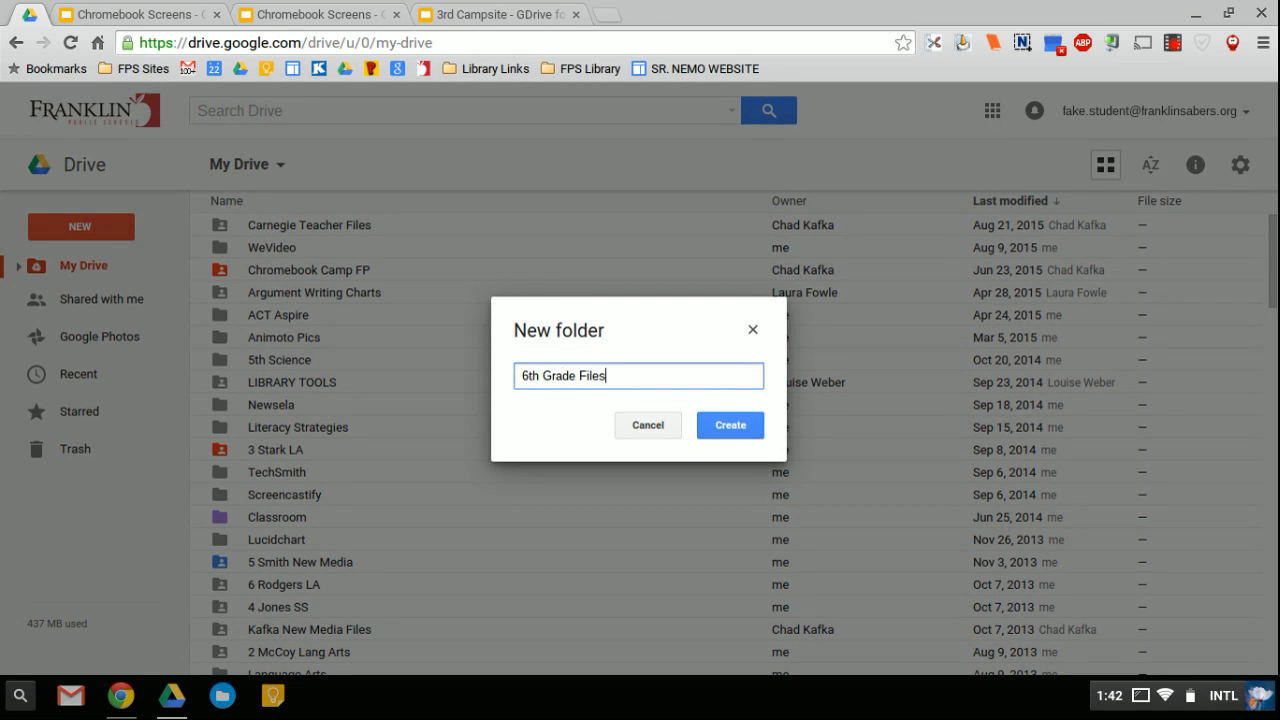
left_click(737, 428)
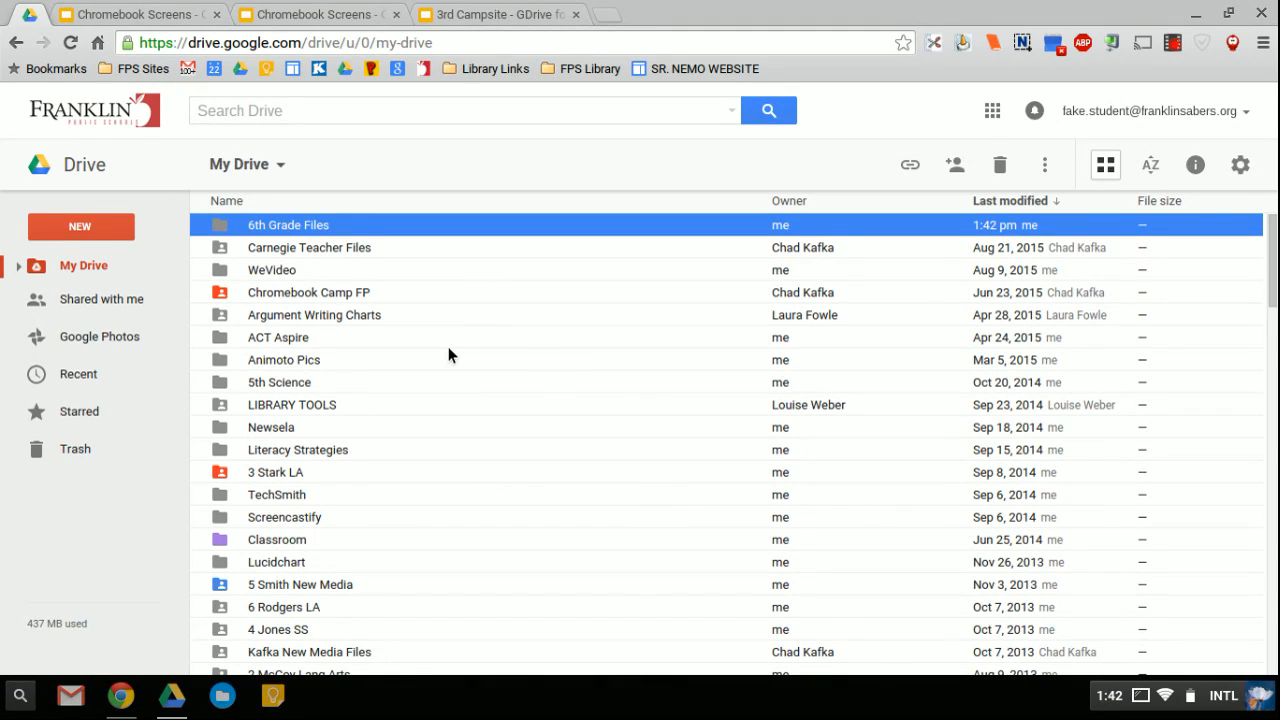
Compare My Drive's grid and list layouts, ending in list view, and sort the contents by name in ascending order.
left_click(1106, 176)
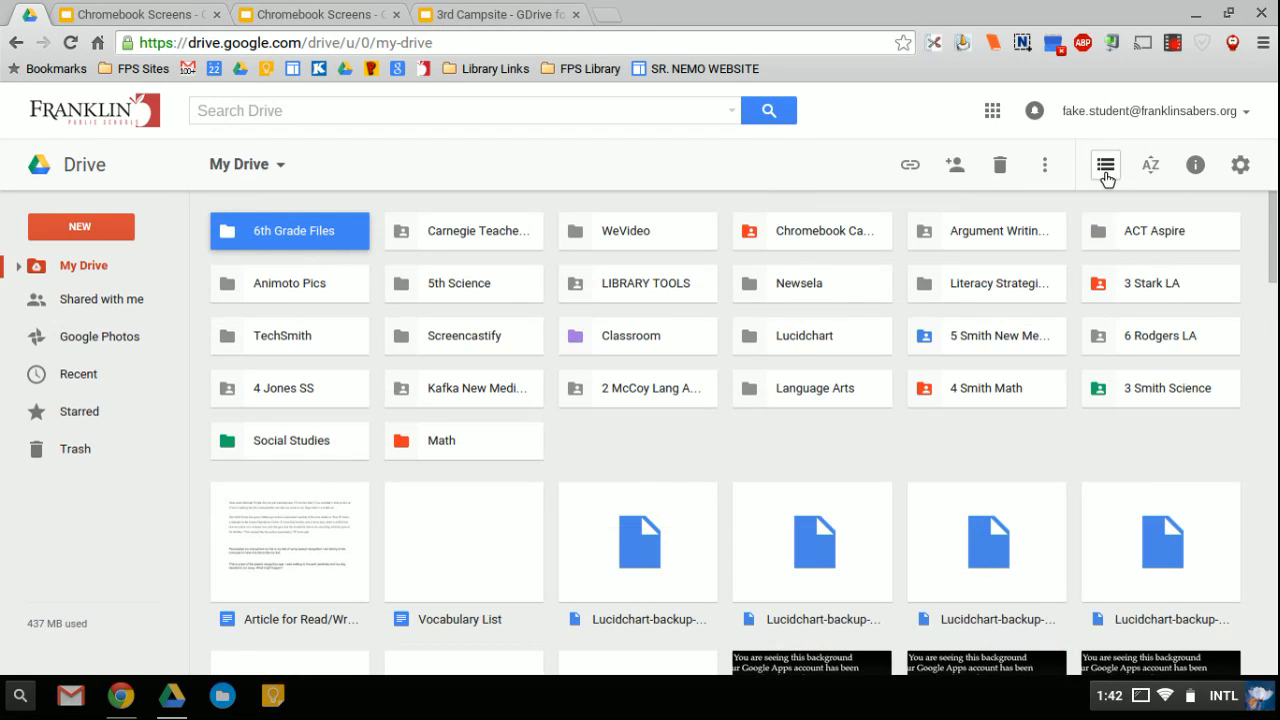
left_click(1106, 176)
left_click(1106, 176)
left_click(1106, 176)
left_click(1106, 176)
left_click(1106, 176)
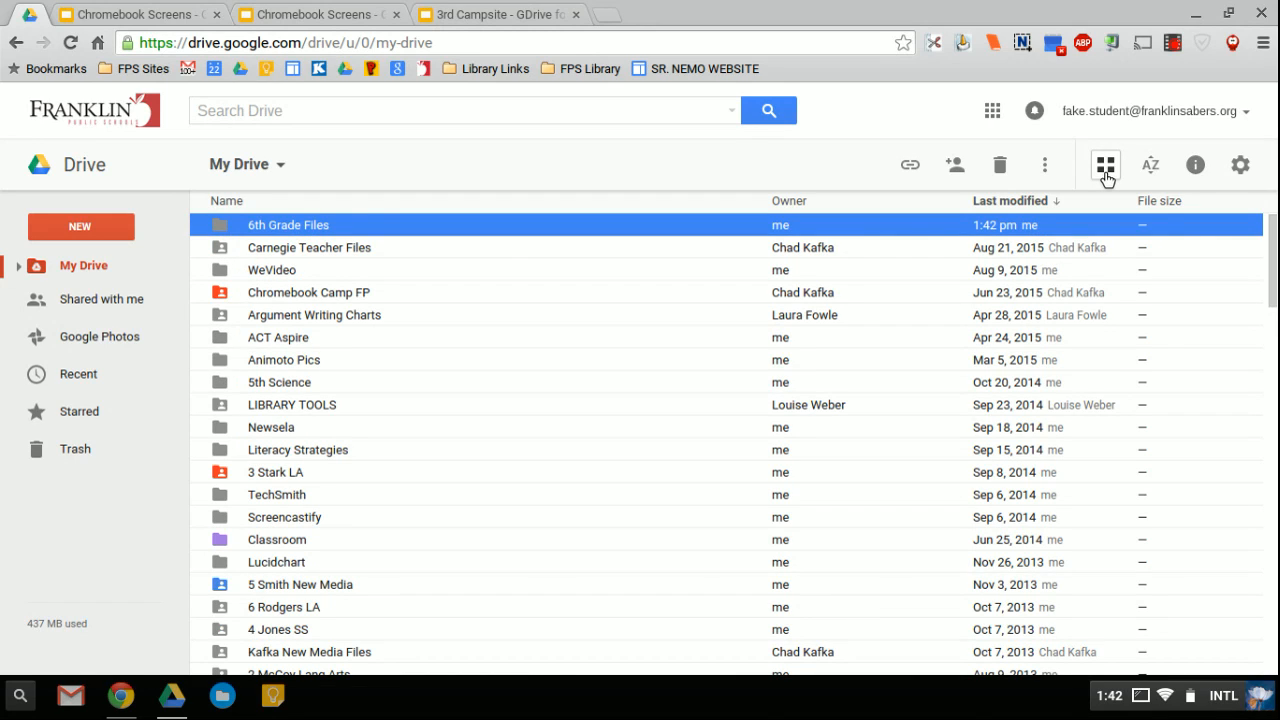
left_click(1106, 176)
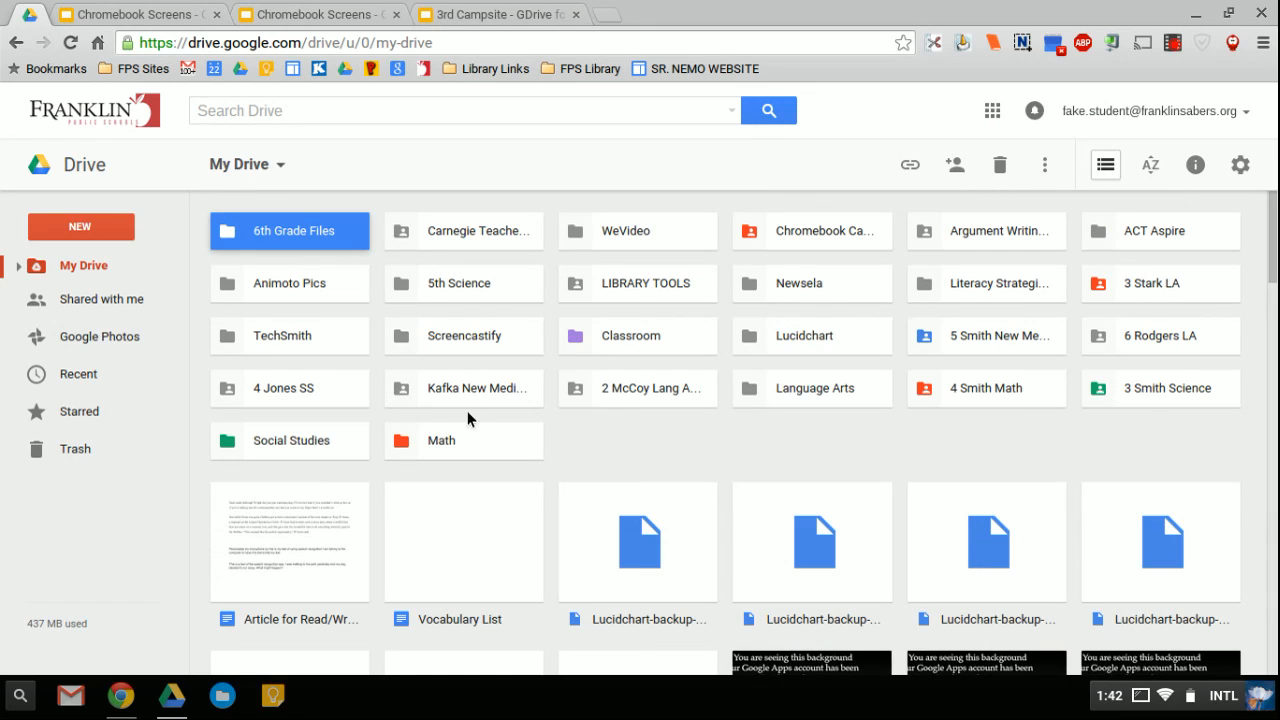
scroll(687, 470, "down", 4)
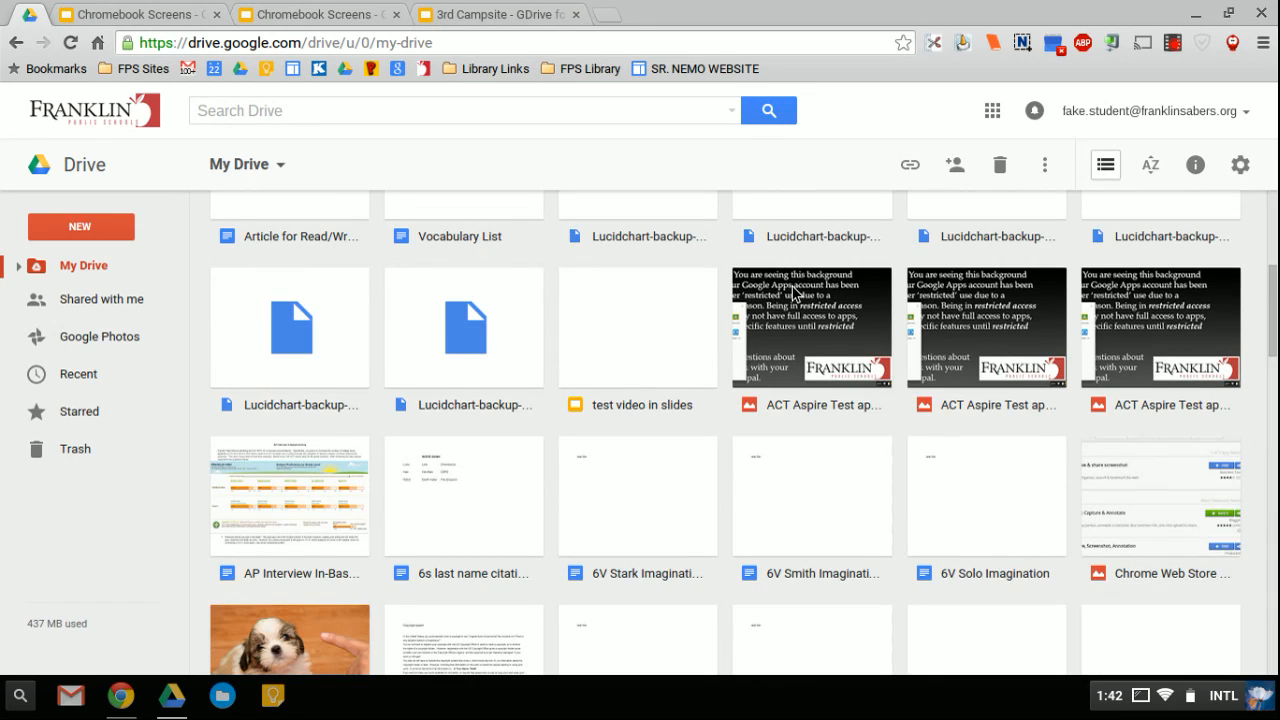
left_click(1105, 166)
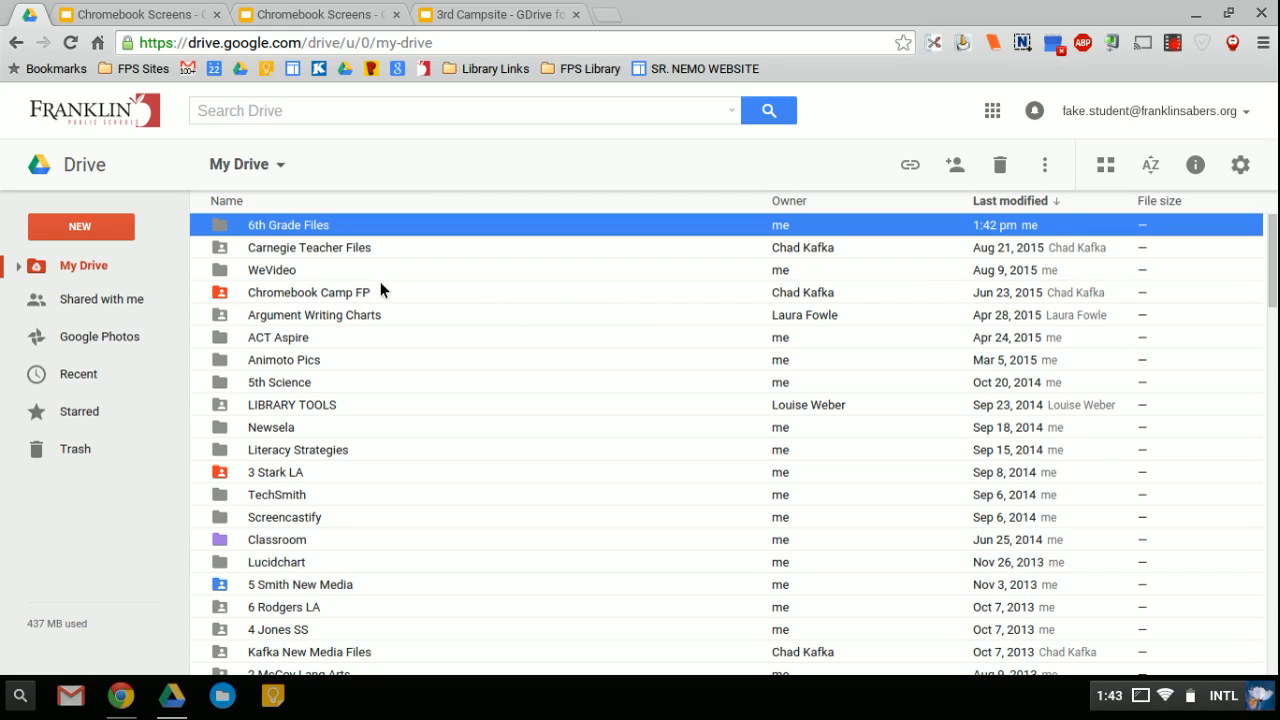
left_click(232, 203)
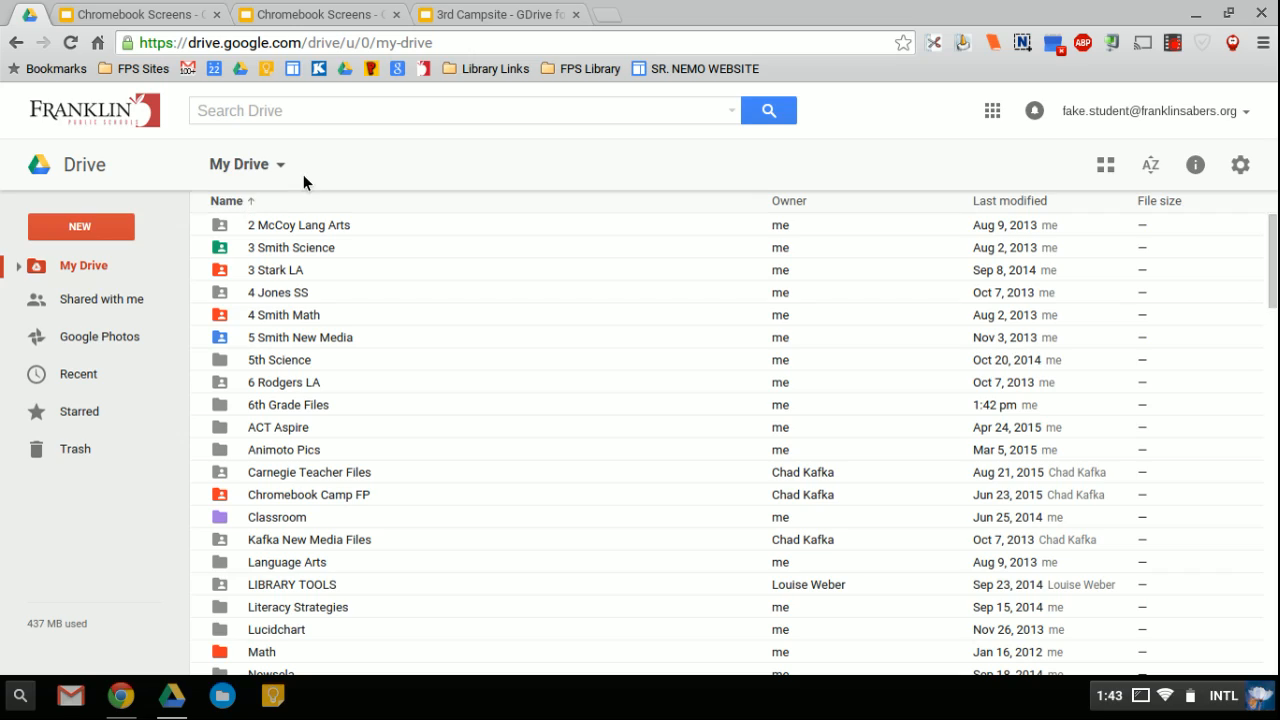
Move the 2 Lang Arts, 3 LA, 4 SS, 4 Math, 5th Science, ACT Aspire, Chromebook Camp FP and New Media Files folders into 6th Grade Files.
left_click(270, 224)
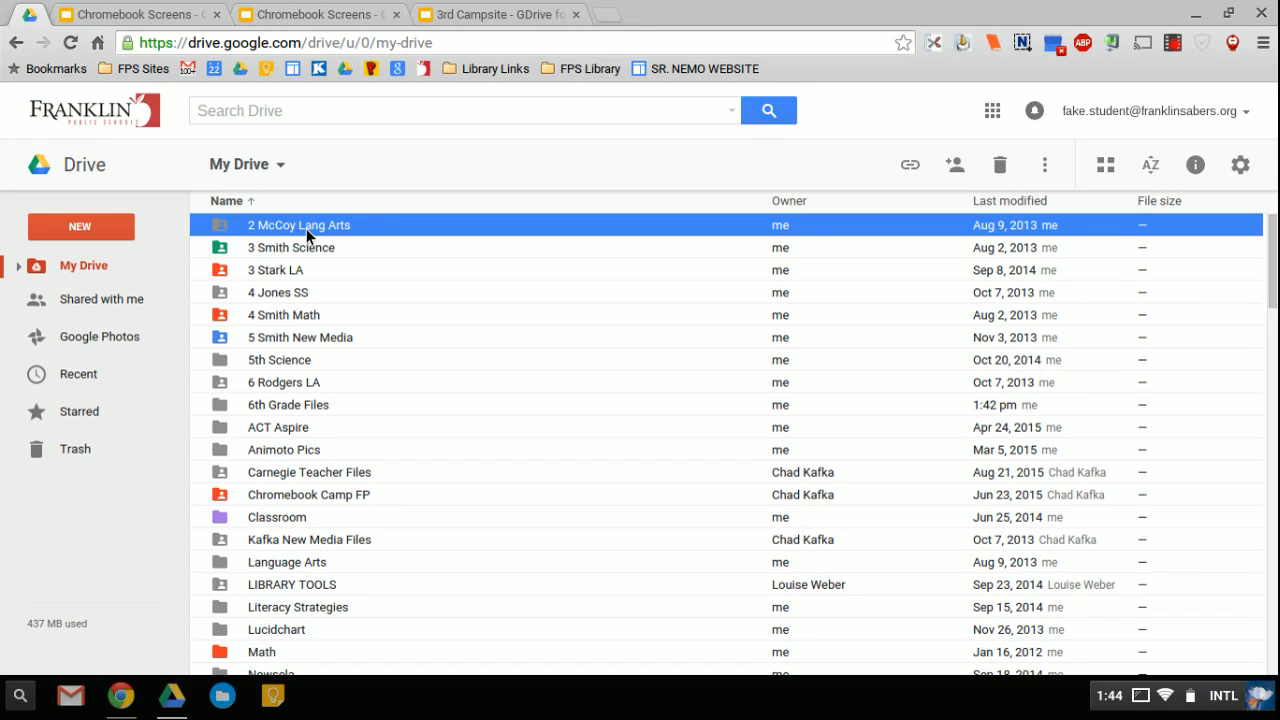
left_click(278, 274, "ctrl")
left_click(288, 315, "ctrl")
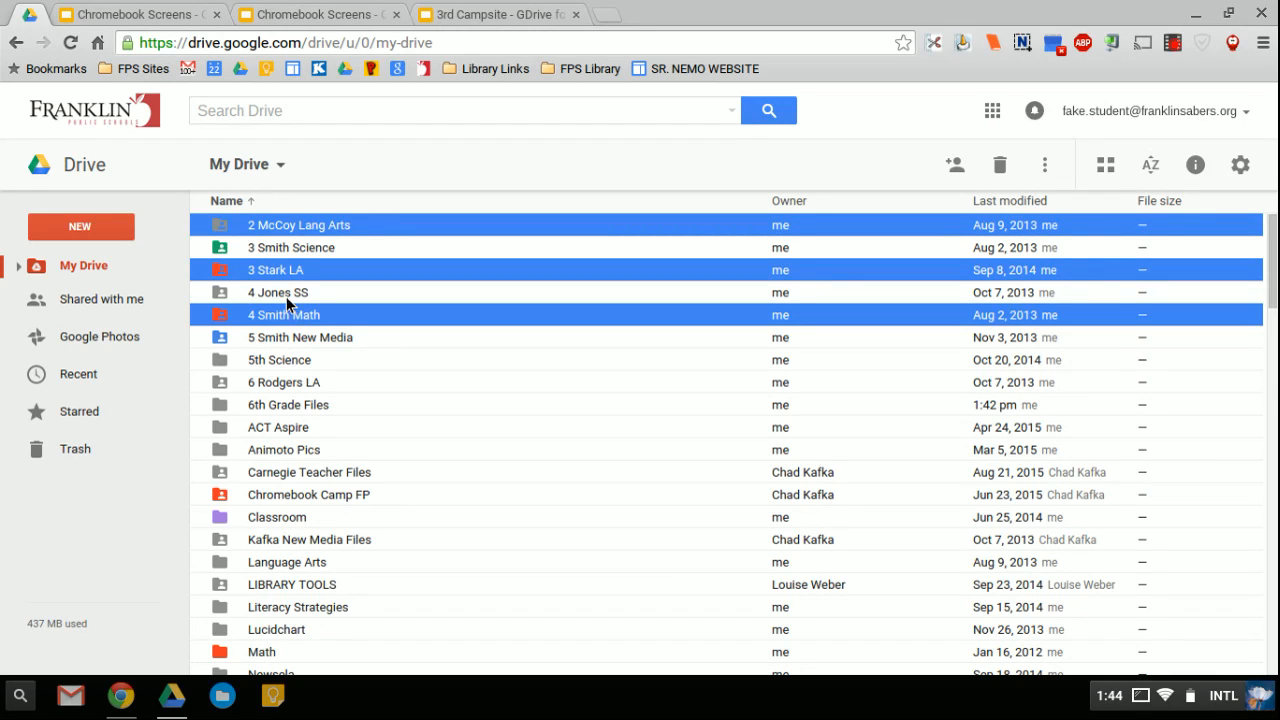
left_click(286, 294, "ctrl")
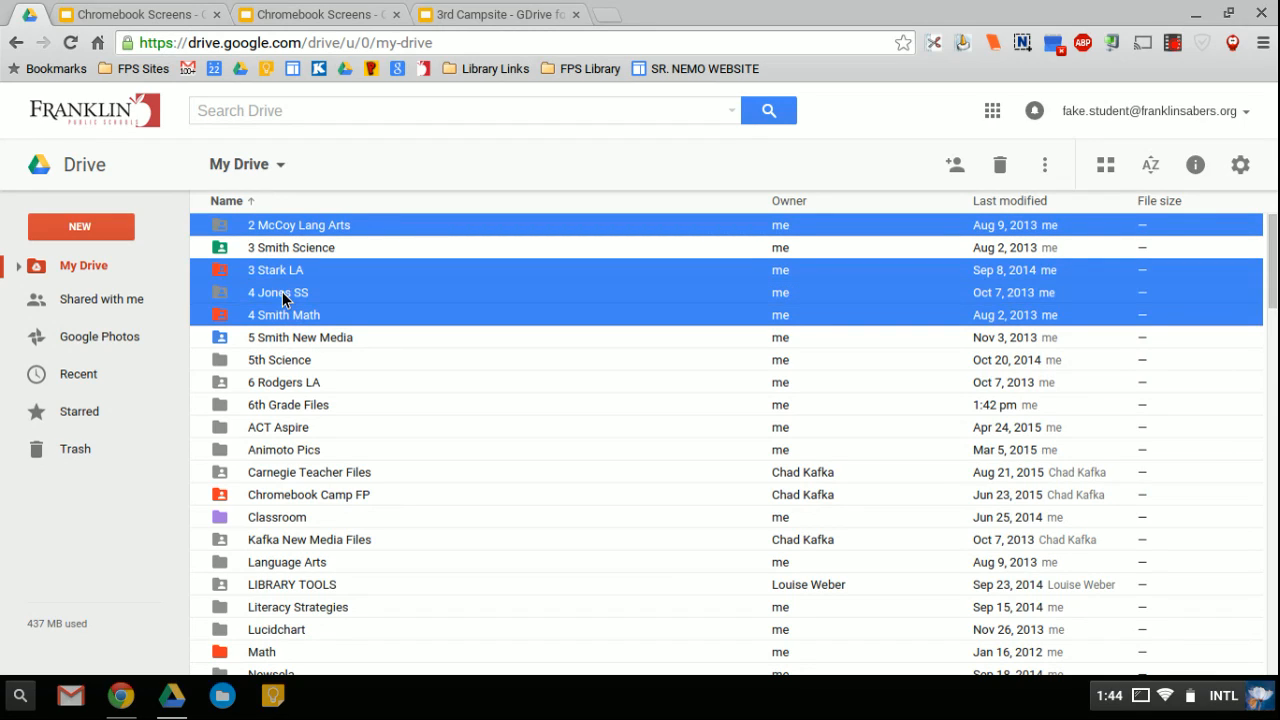
left_click(279, 367, "ctrl")
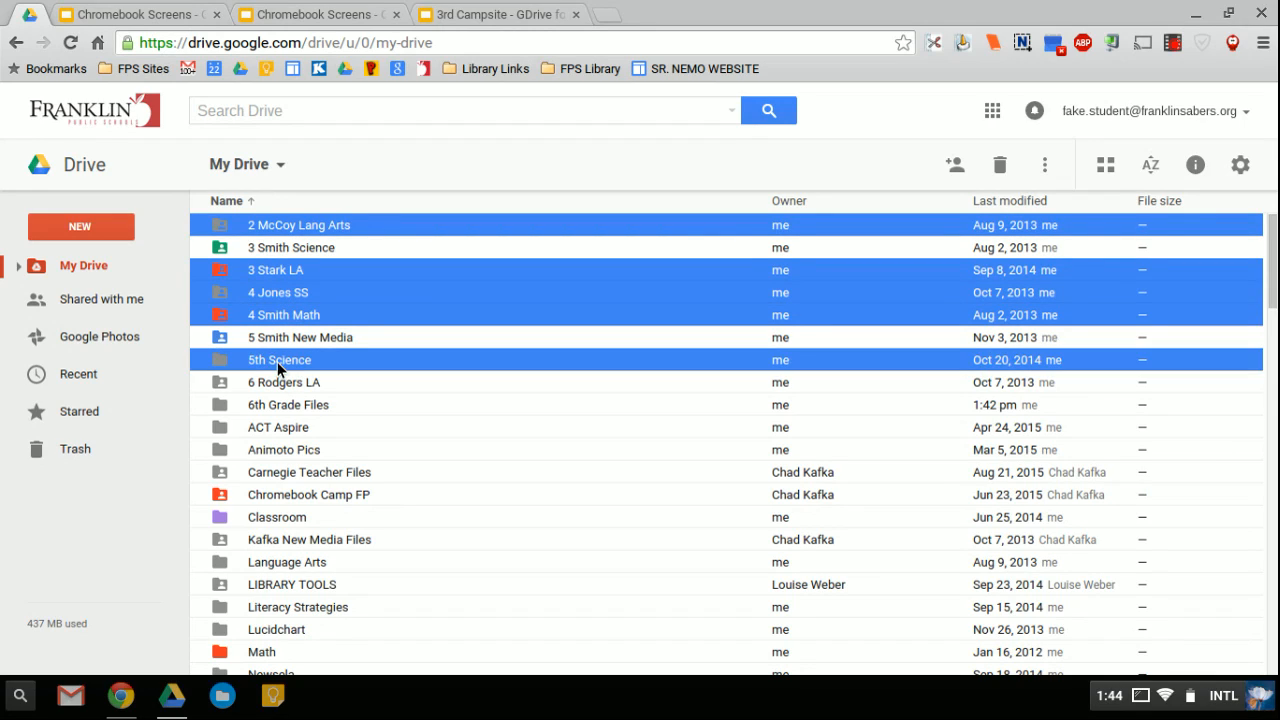
left_click(276, 430, "ctrl")
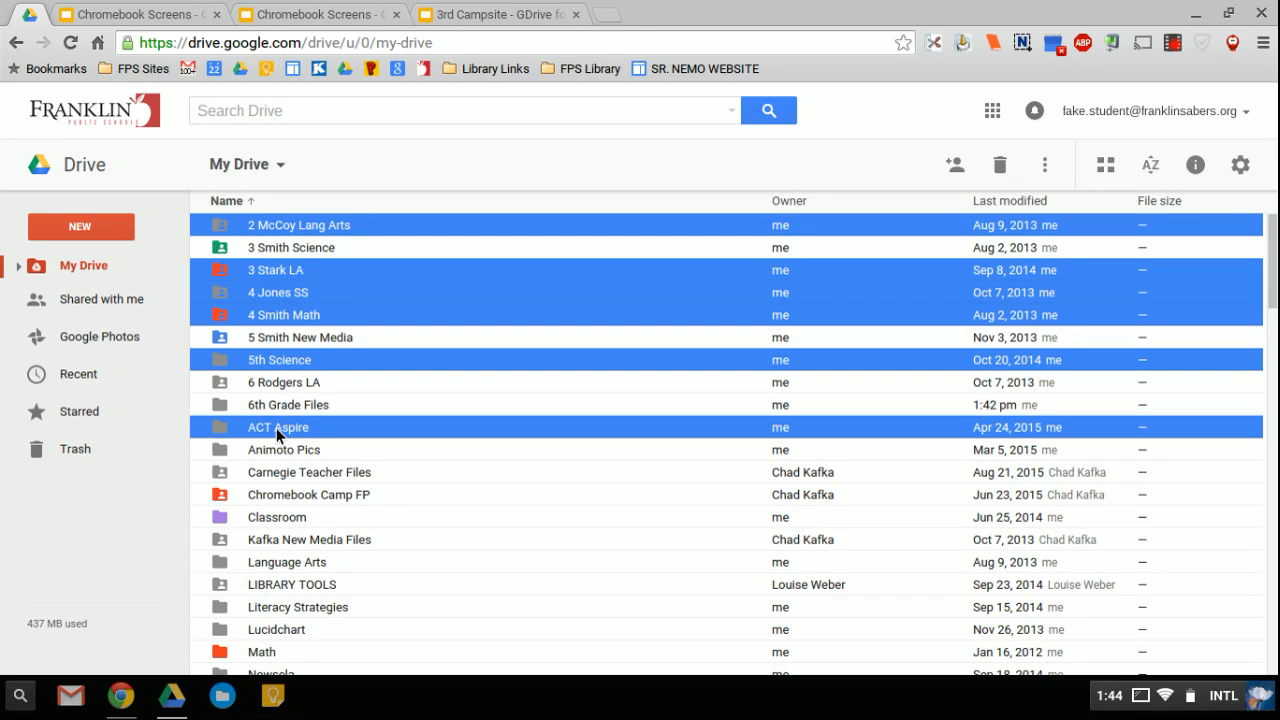
left_click(278, 496, "ctrl")
left_click(282, 541, "ctrl")
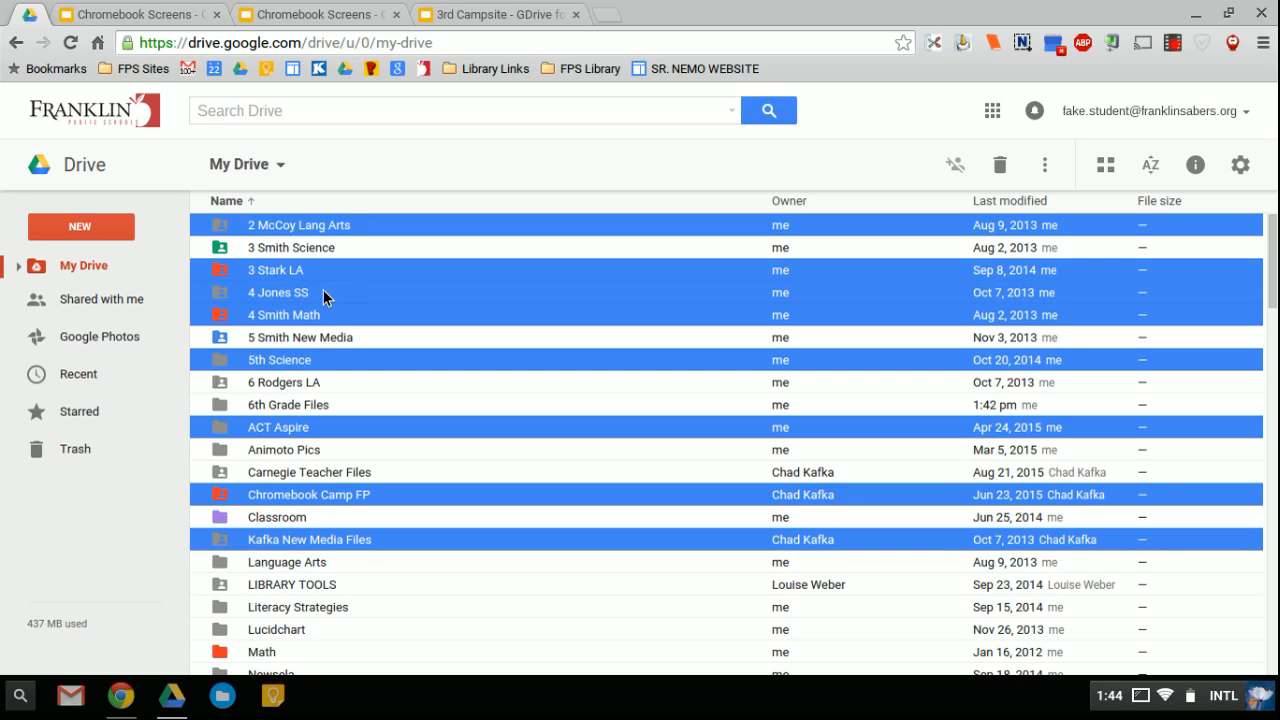
left_click_drag(323, 296, 297, 405)
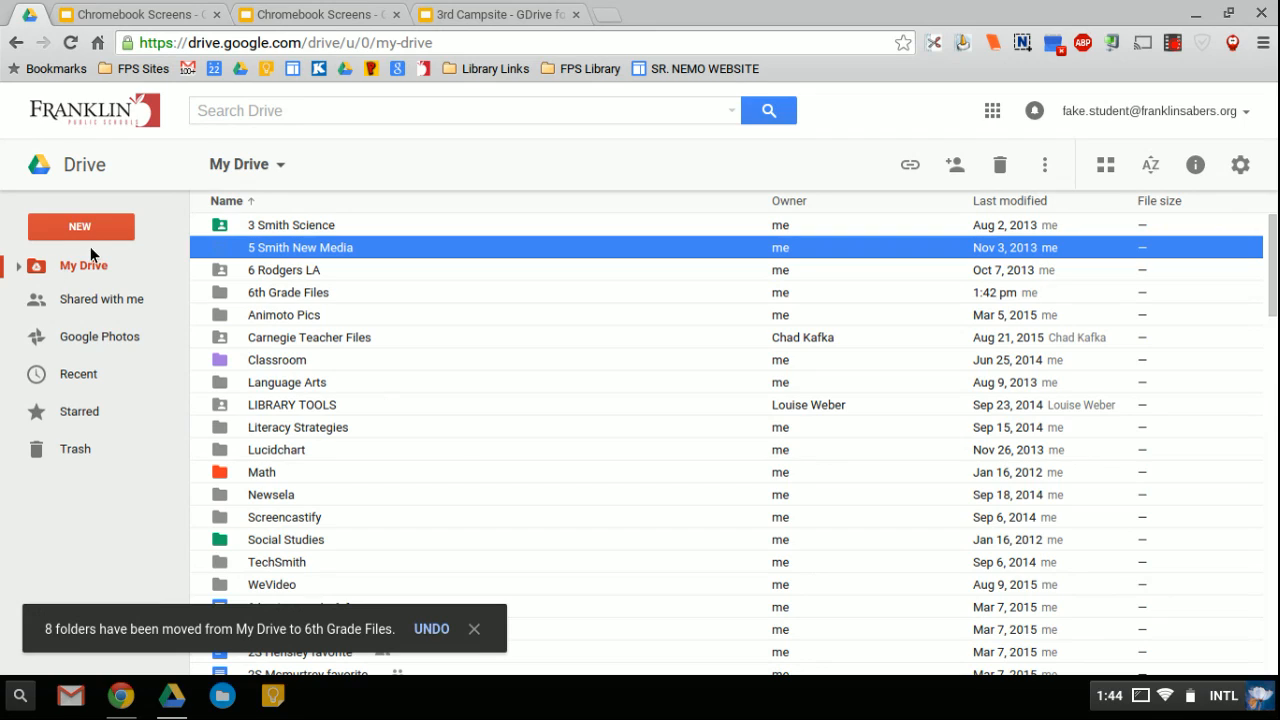
Expand the My Drive folder tree to show its subfolders.
left_click(18, 267)
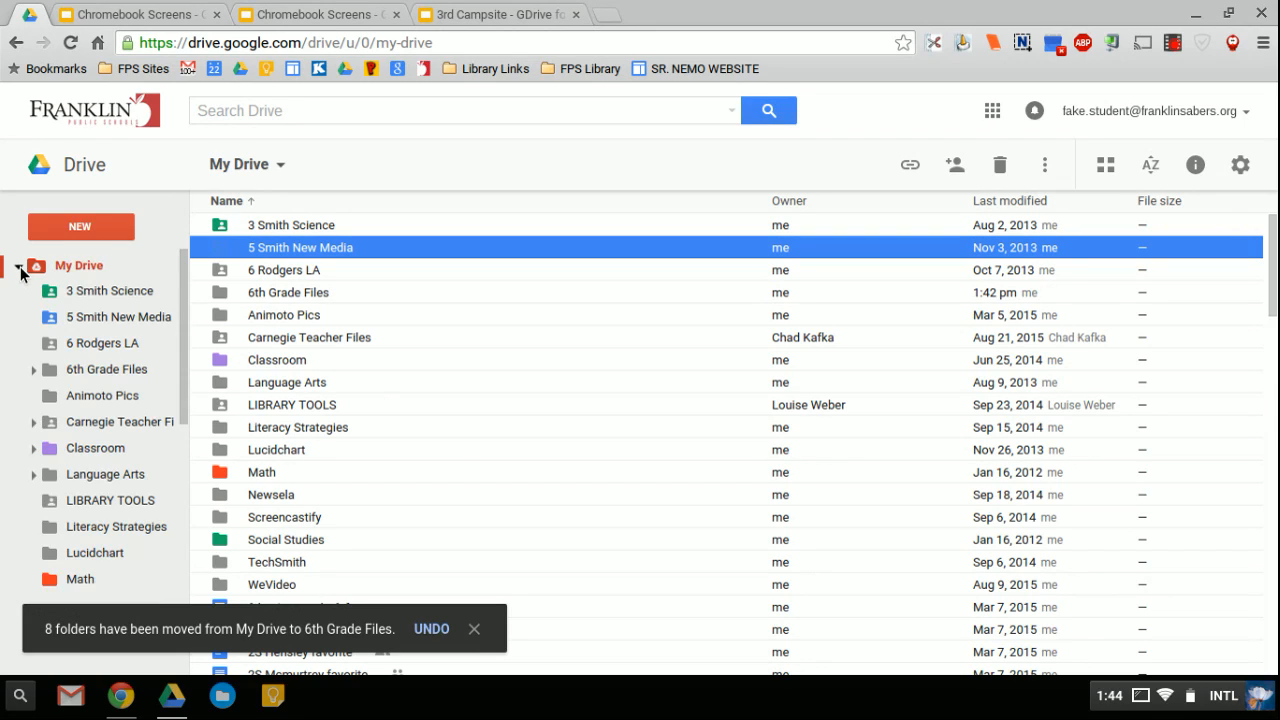
left_click(17, 268)
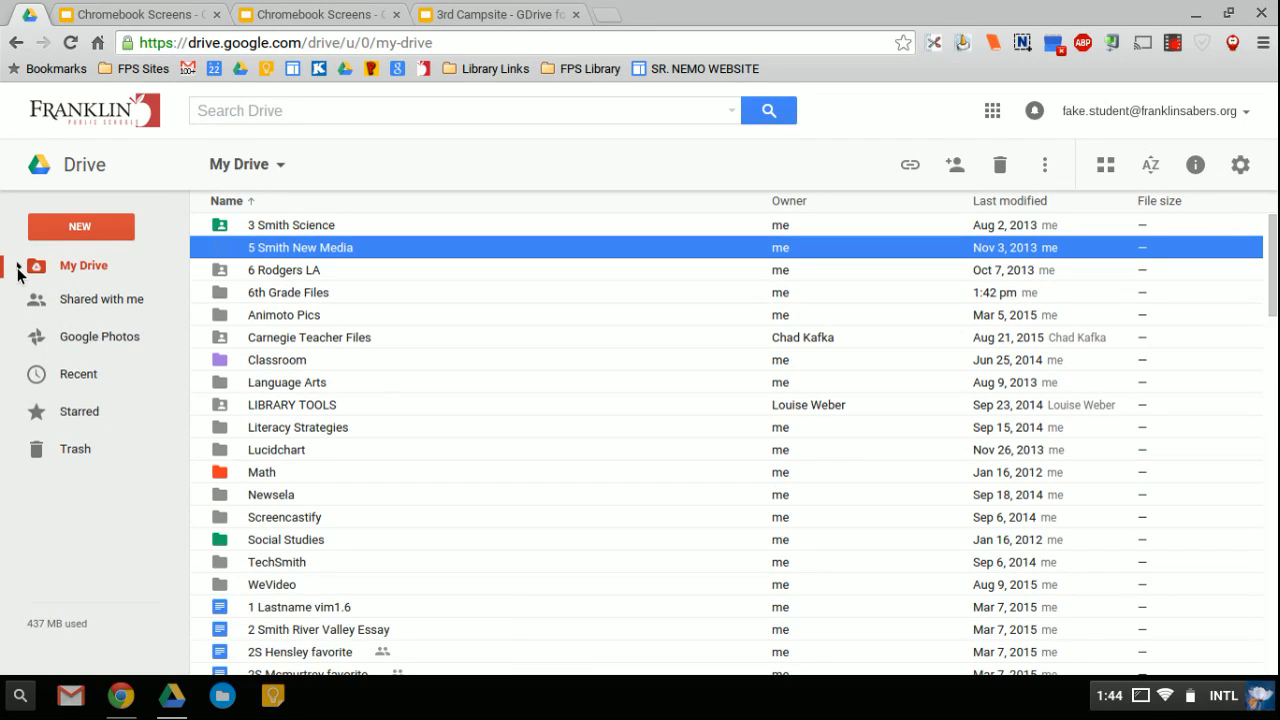
left_click(18, 268)
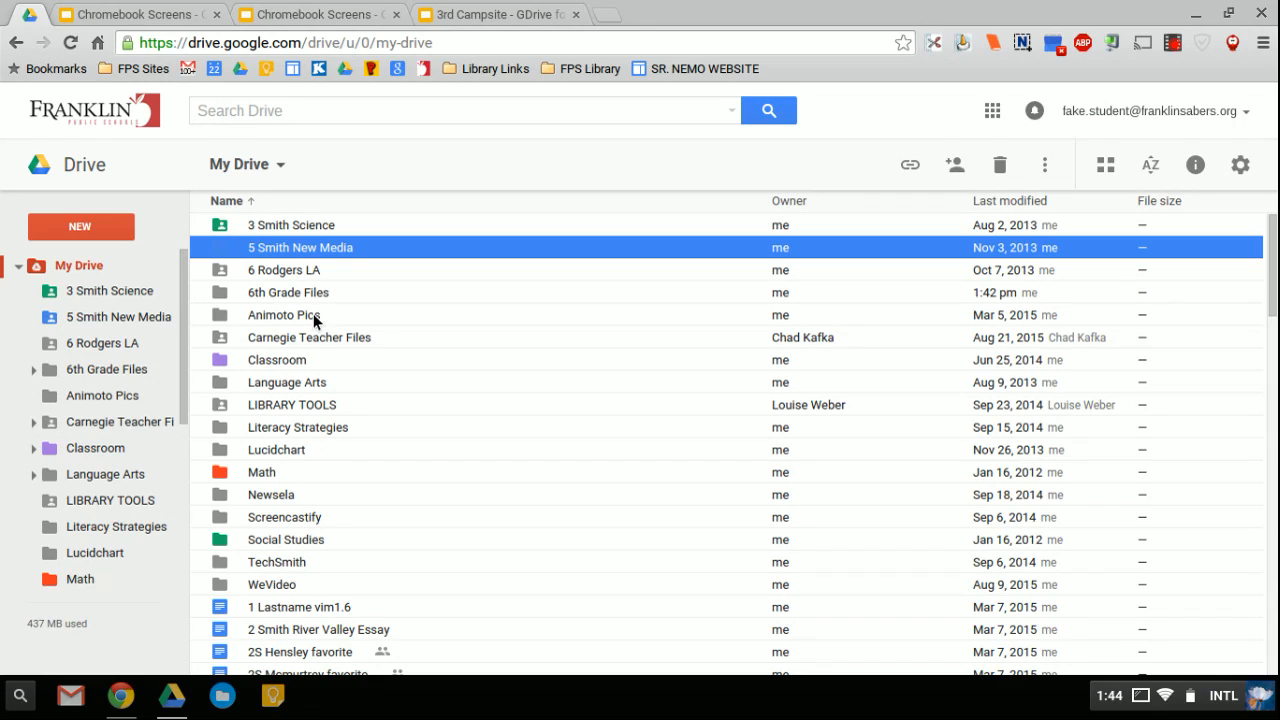
Move Carnegie Teacher Files, Language Arts, Literacy Strategies, Lucidchart, Math, Social Studies and the first three listed documents into 6th Grade Files.
left_click(297, 340)
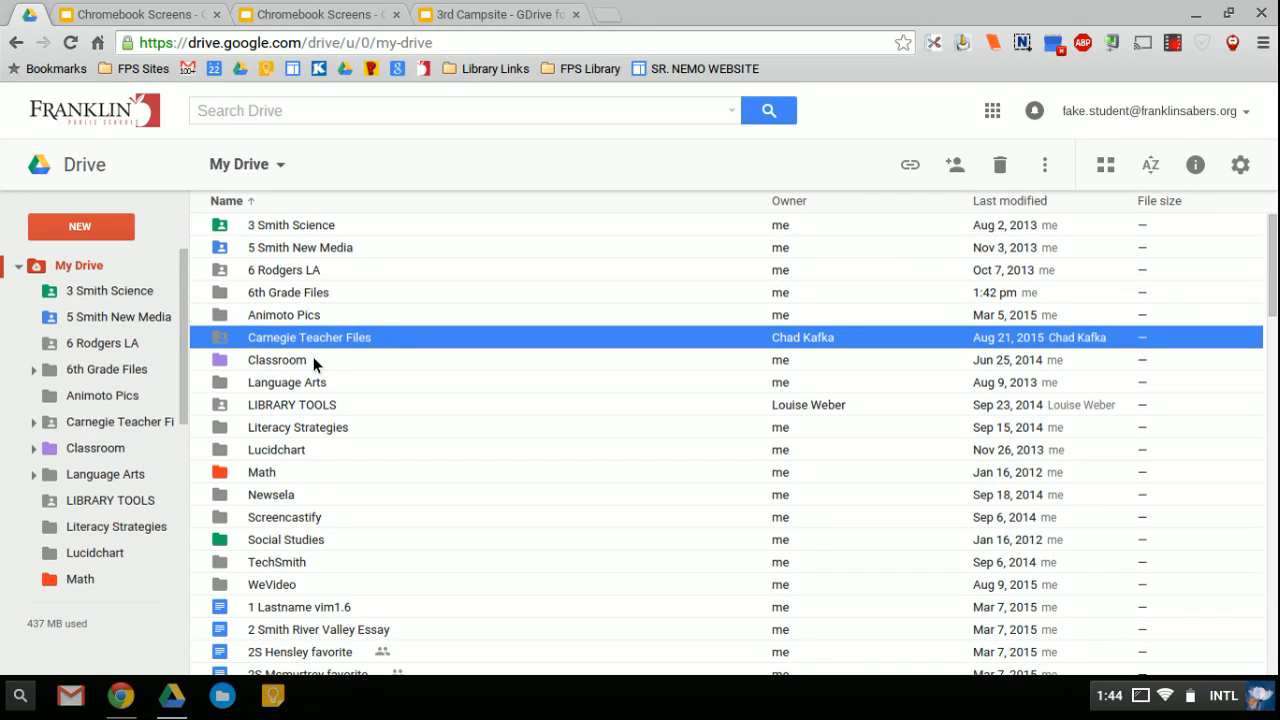
left_click(309, 388, "ctrl")
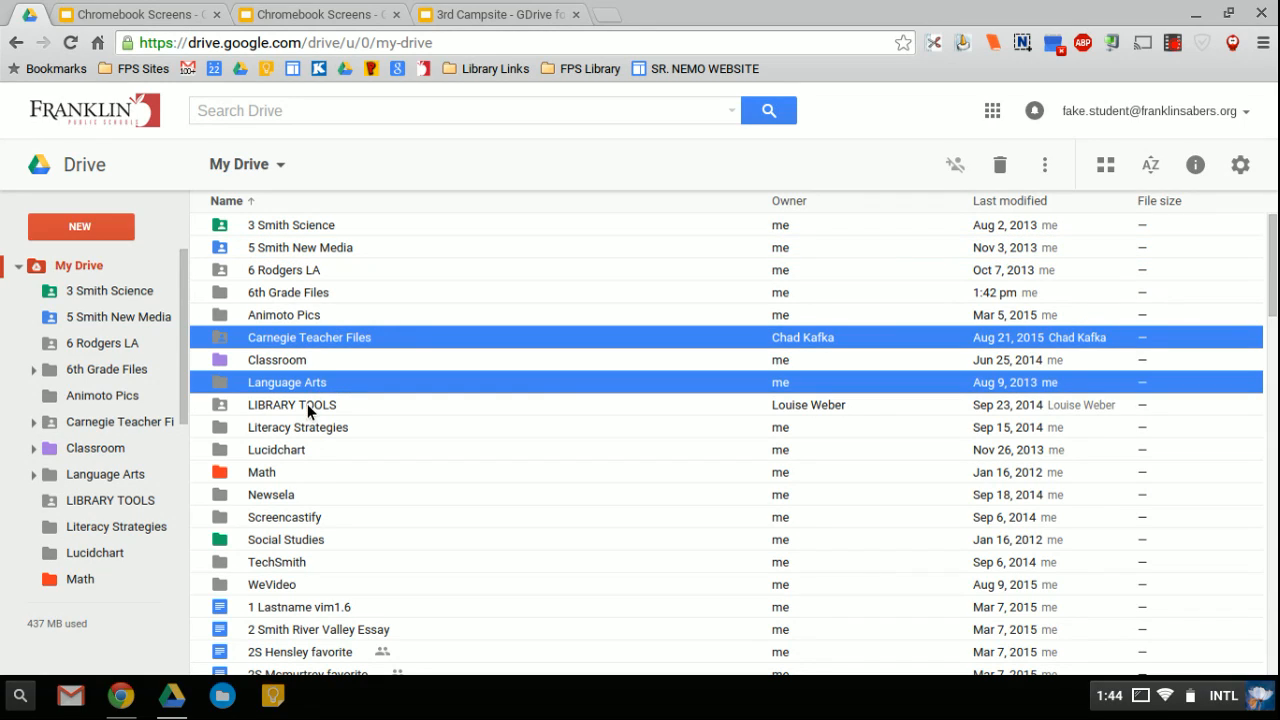
left_click(292, 425, "ctrl")
left_click(268, 452, "ctrl")
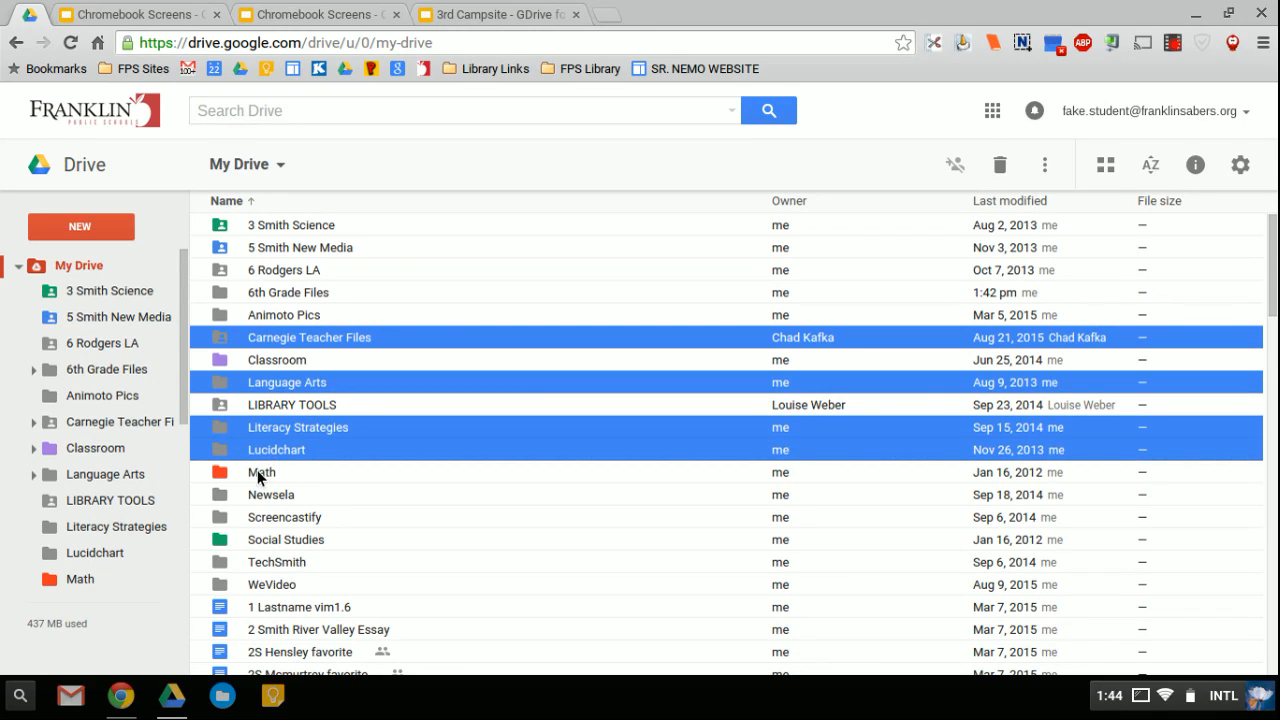
left_click(258, 471, "ctrl")
left_click(267, 540, "ctrl")
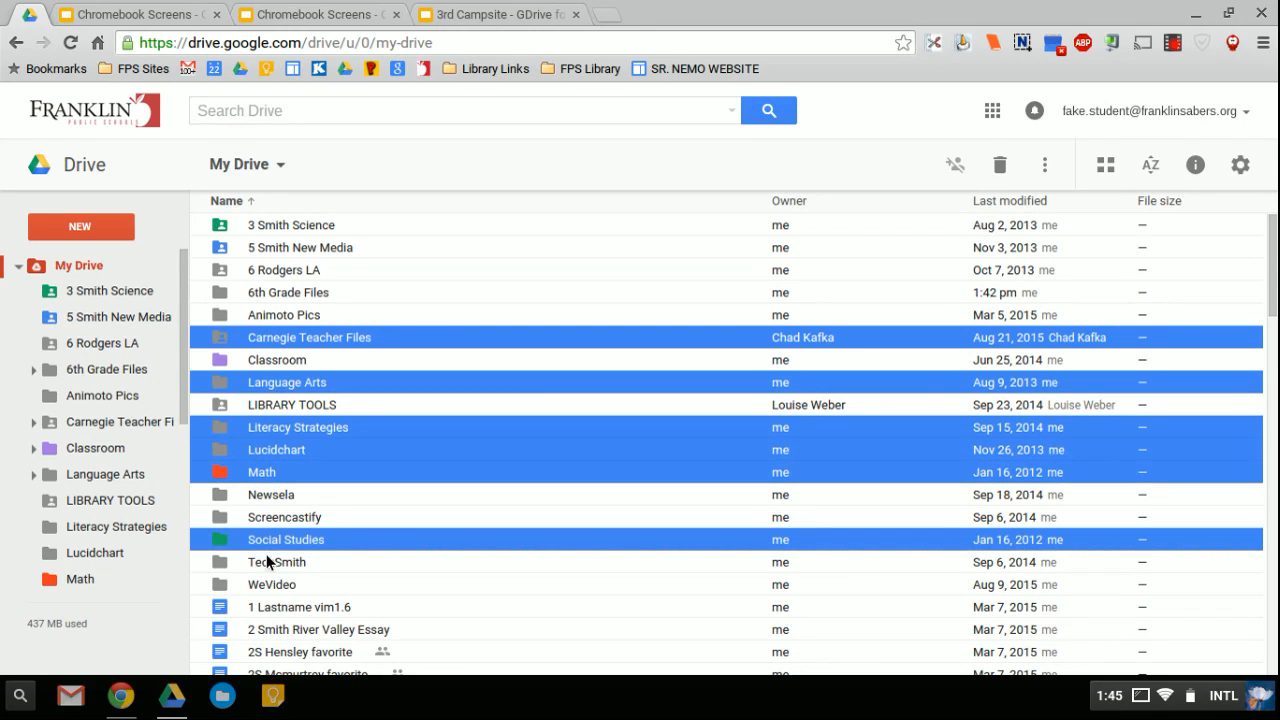
left_click(275, 600, "ctrl")
left_click(273, 624, "ctrl")
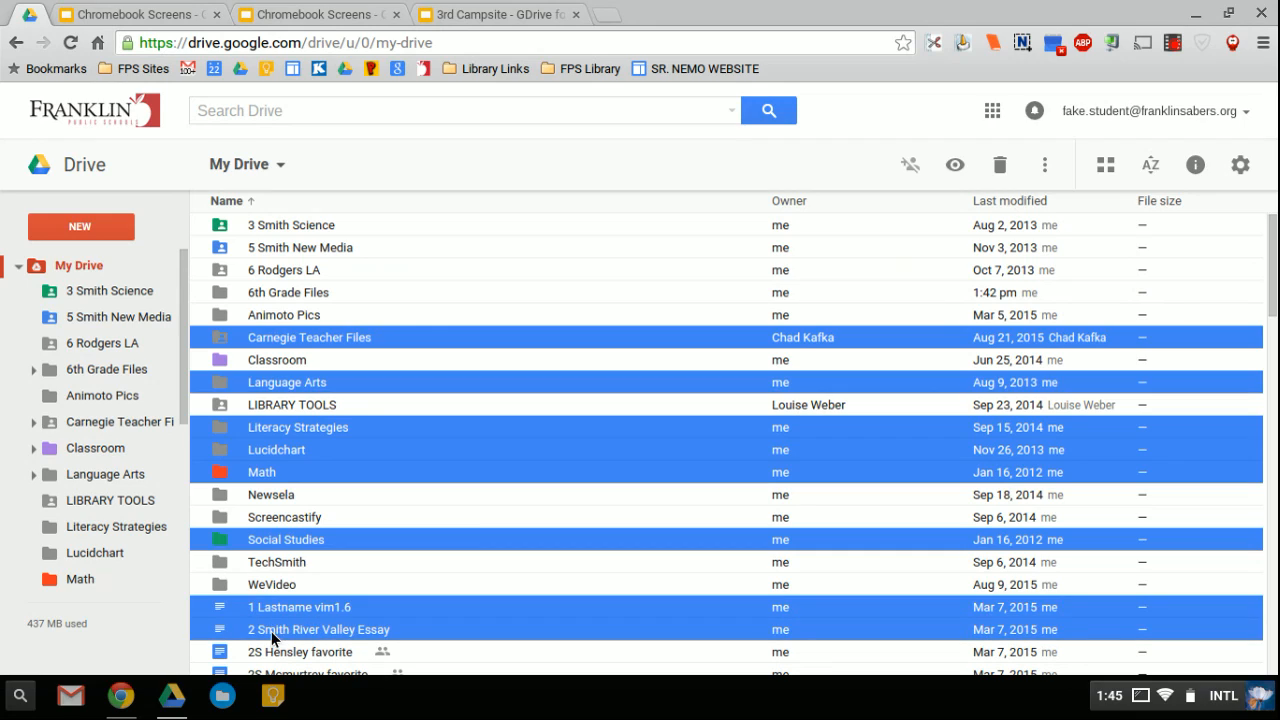
left_click(277, 650, "ctrl")
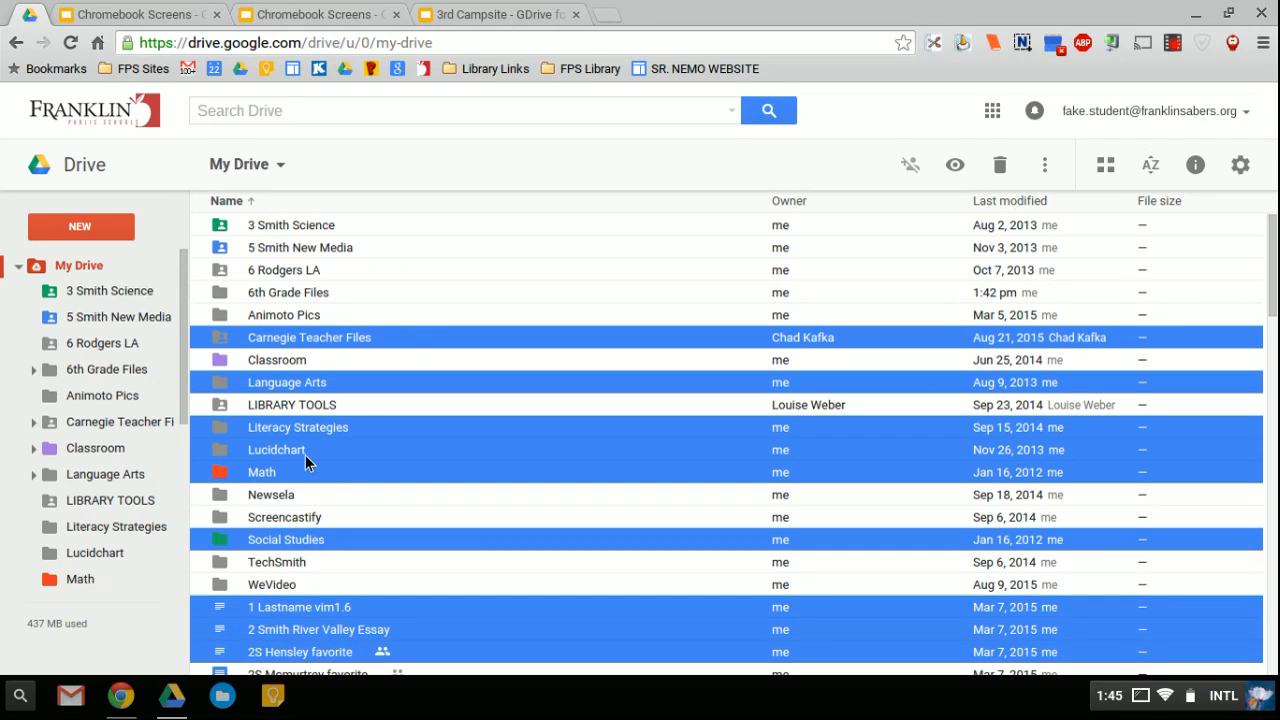
left_click_drag(284, 452, 96, 376)
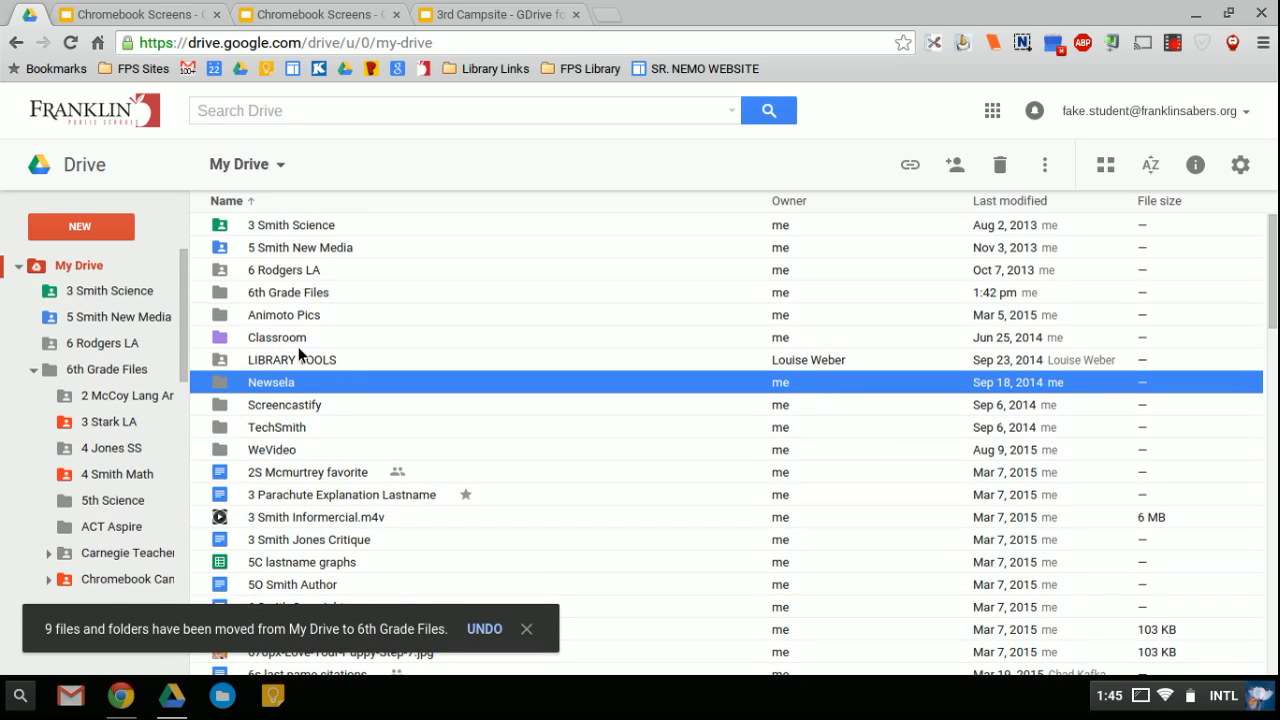
Use Move To to put the five consecutive files from the 2S favorite document through 5C lastname graphs into 6th Grade Files.
left_click(307, 470)
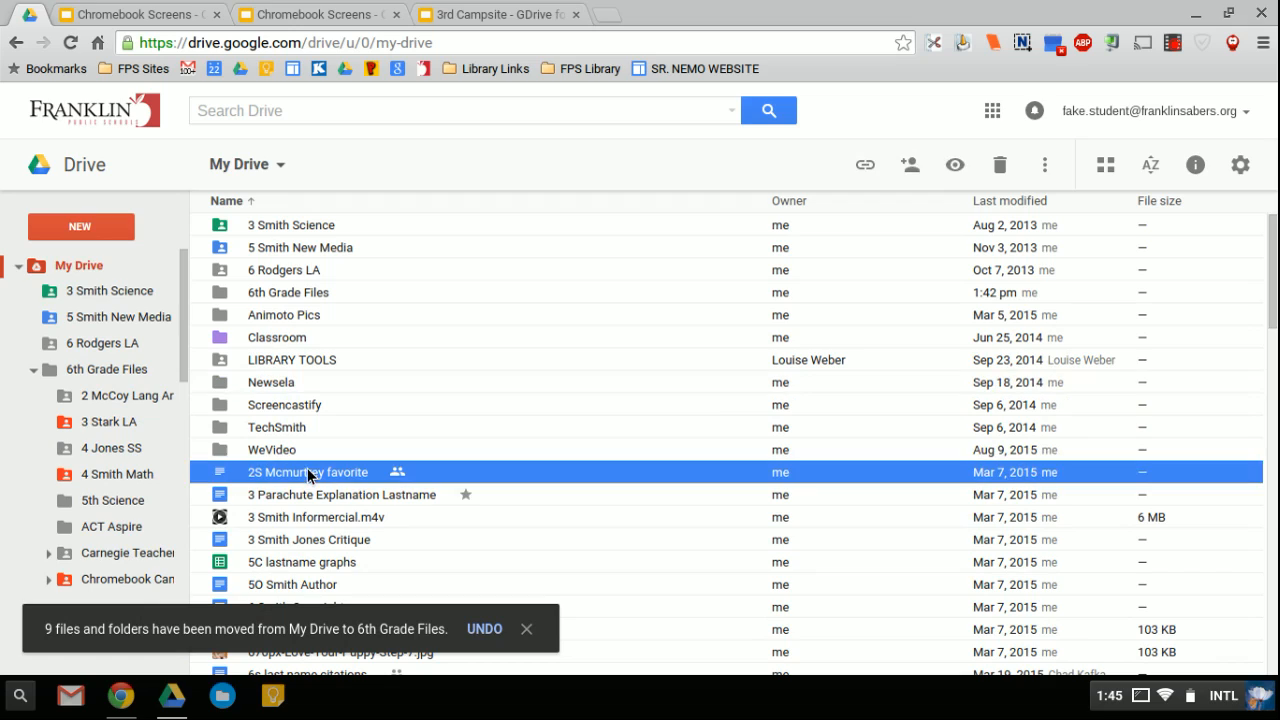
left_click(305, 563, "shift")
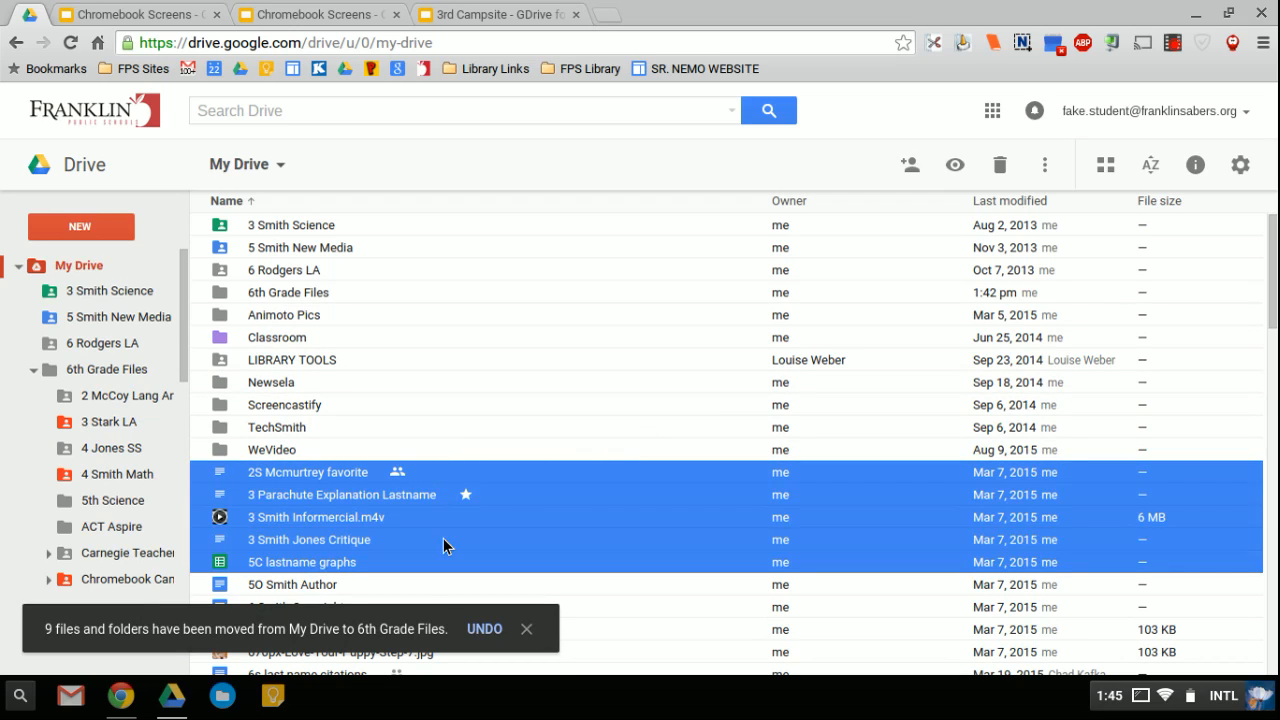
left_click(1046, 170)
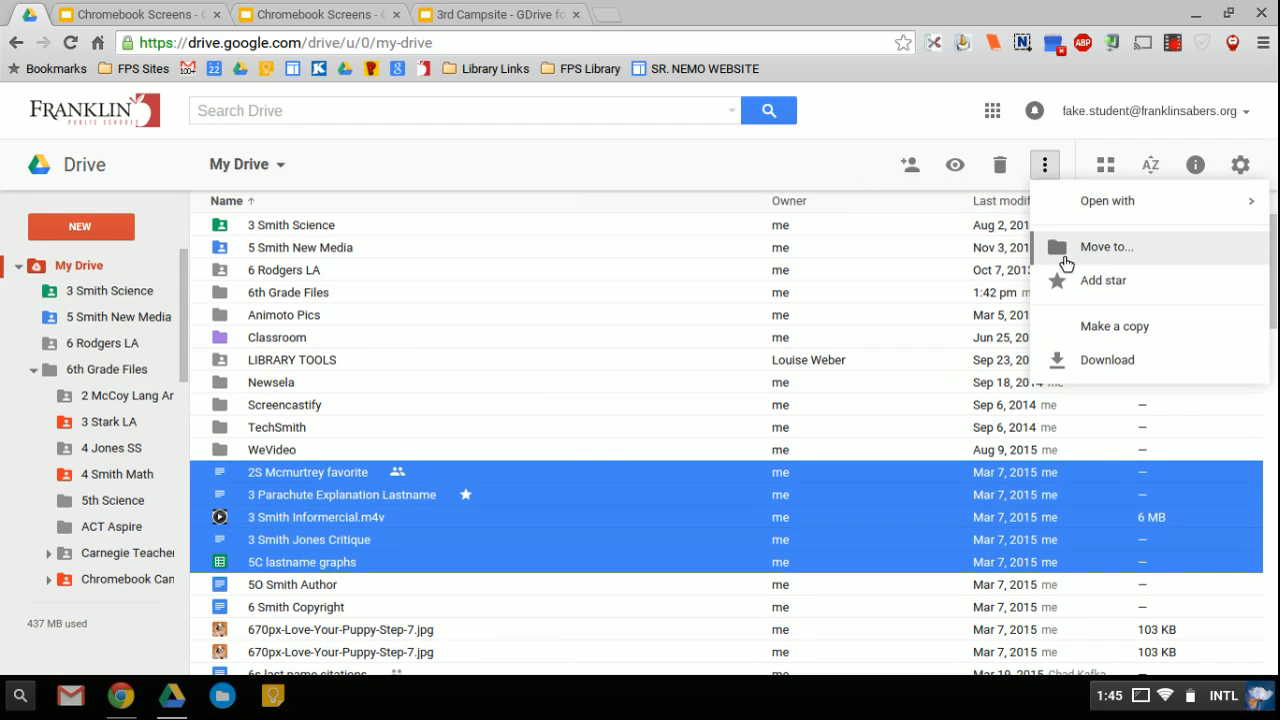
left_click(1128, 257)
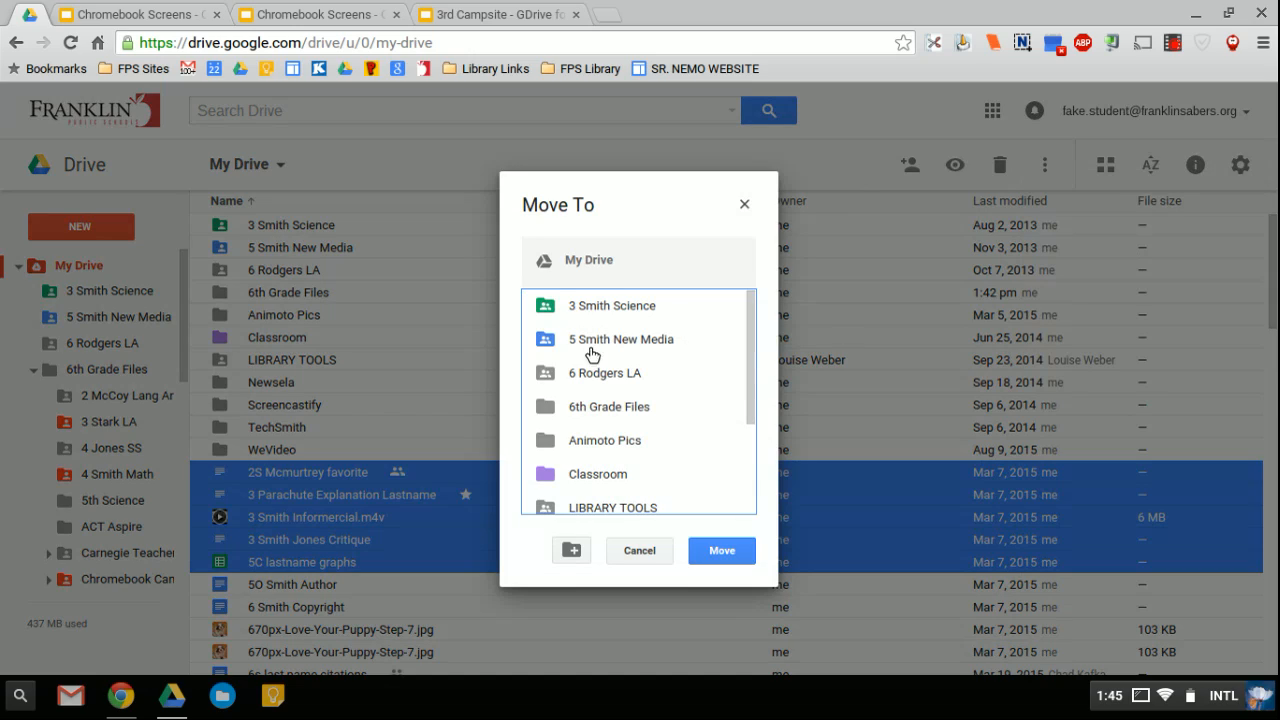
left_click(589, 416)
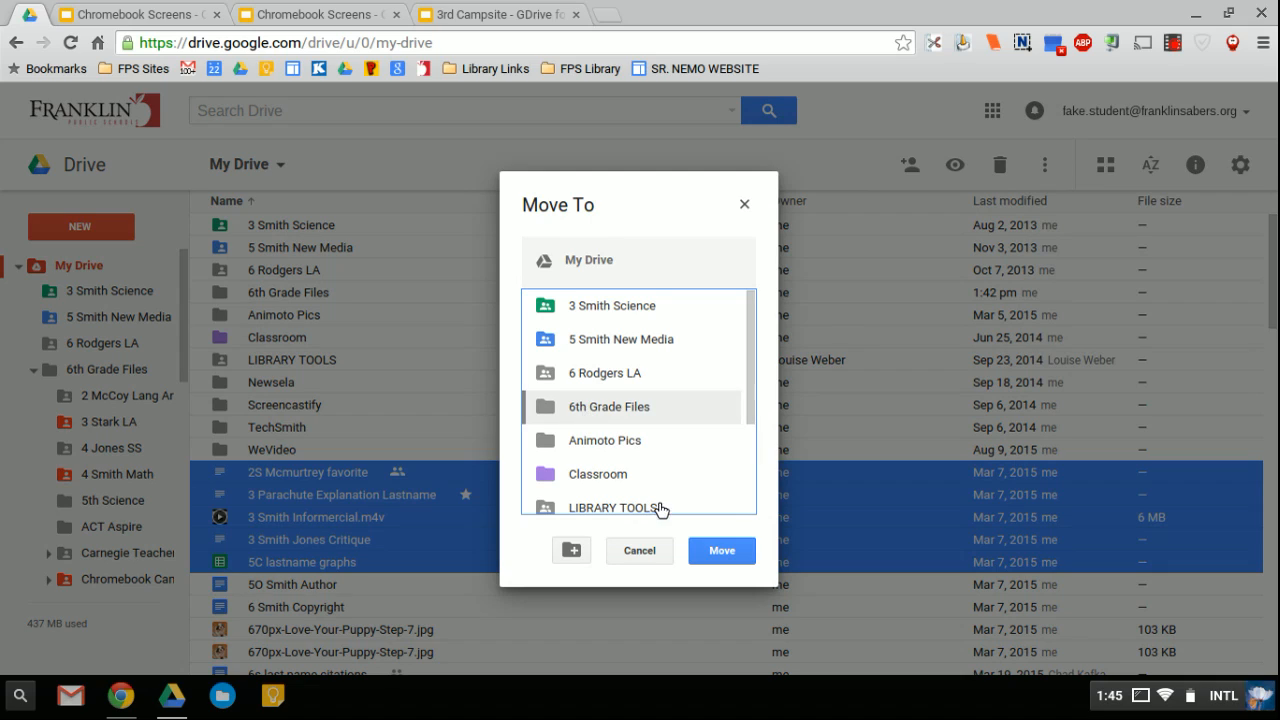
left_click(717, 553)
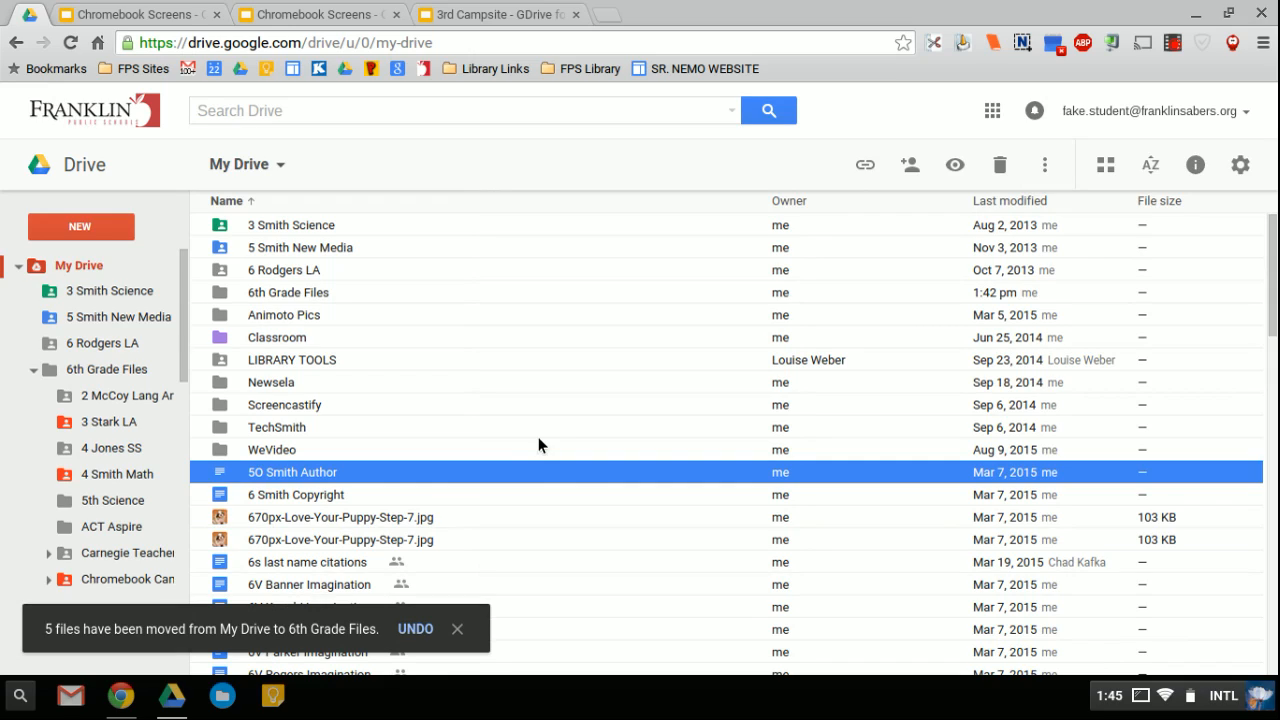
Collapse 6th Grade Files in the folder tree and open the Classroom folder to look through its class subfolders.
left_click(31, 374)
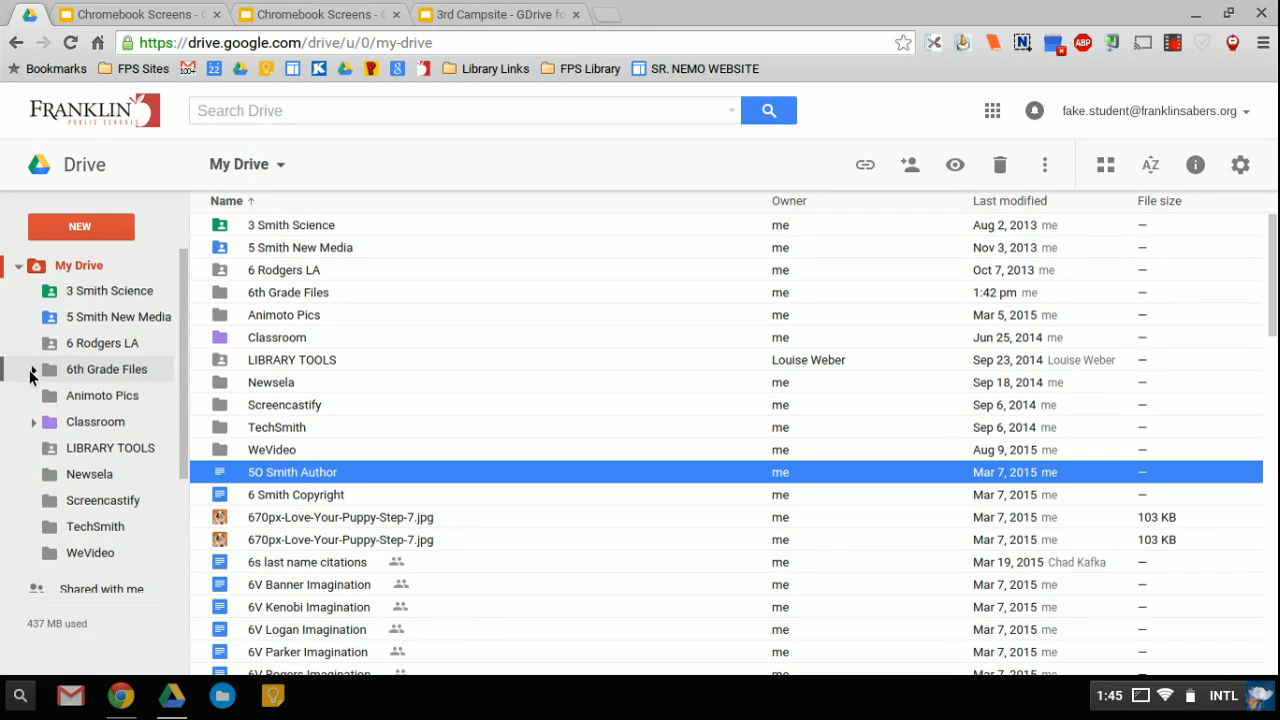
left_click(95, 423)
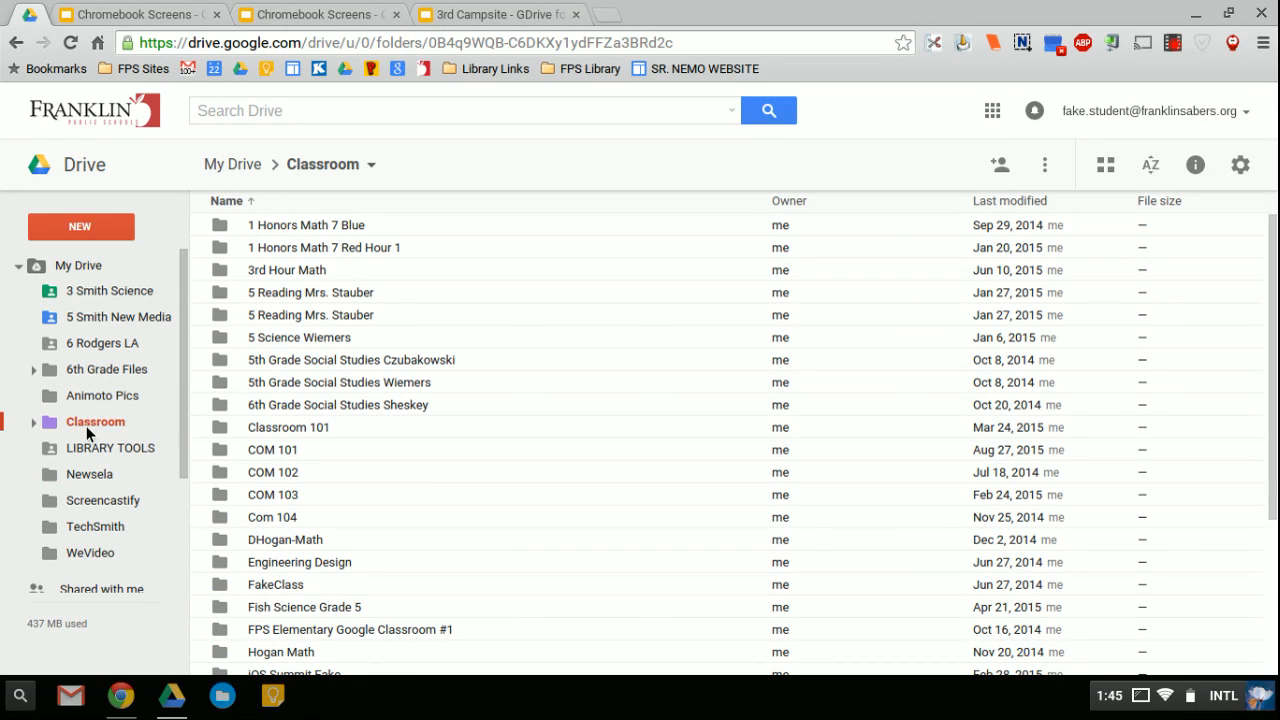
left_click(34, 424)
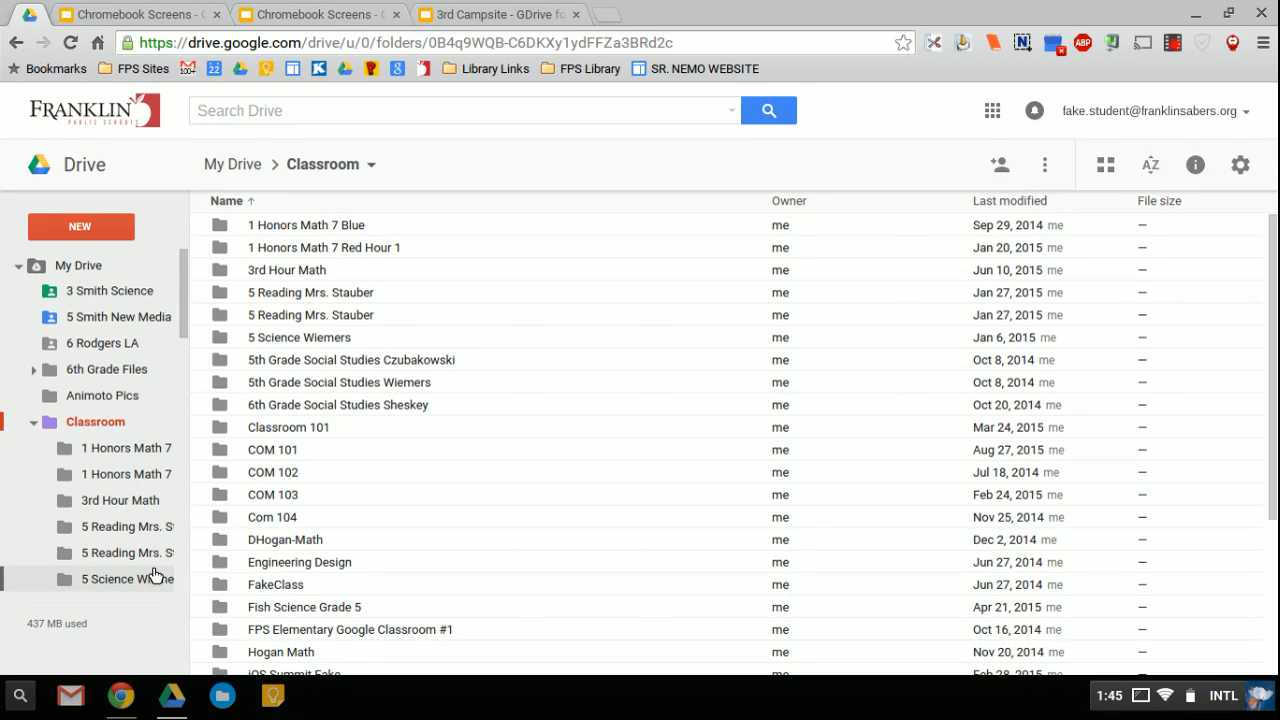
left_click(34, 424)
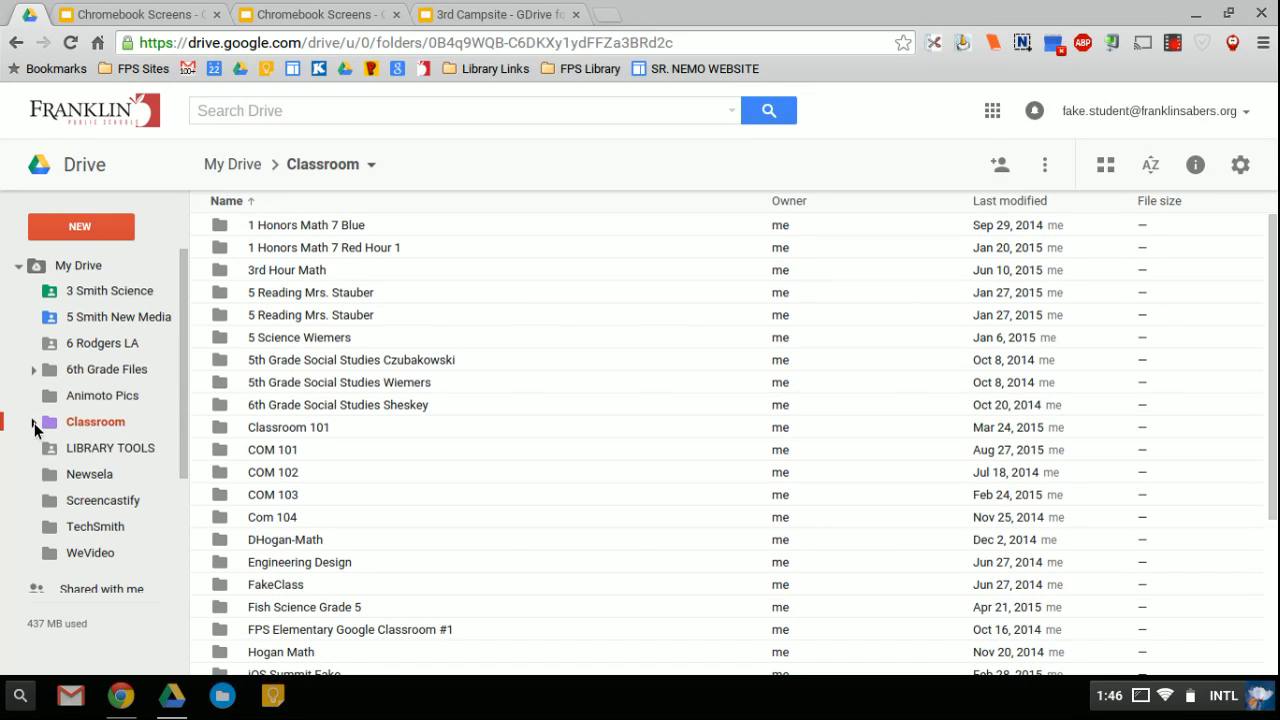
Change the color of the 6th Grade Files folder to red.
right_click(89, 377)
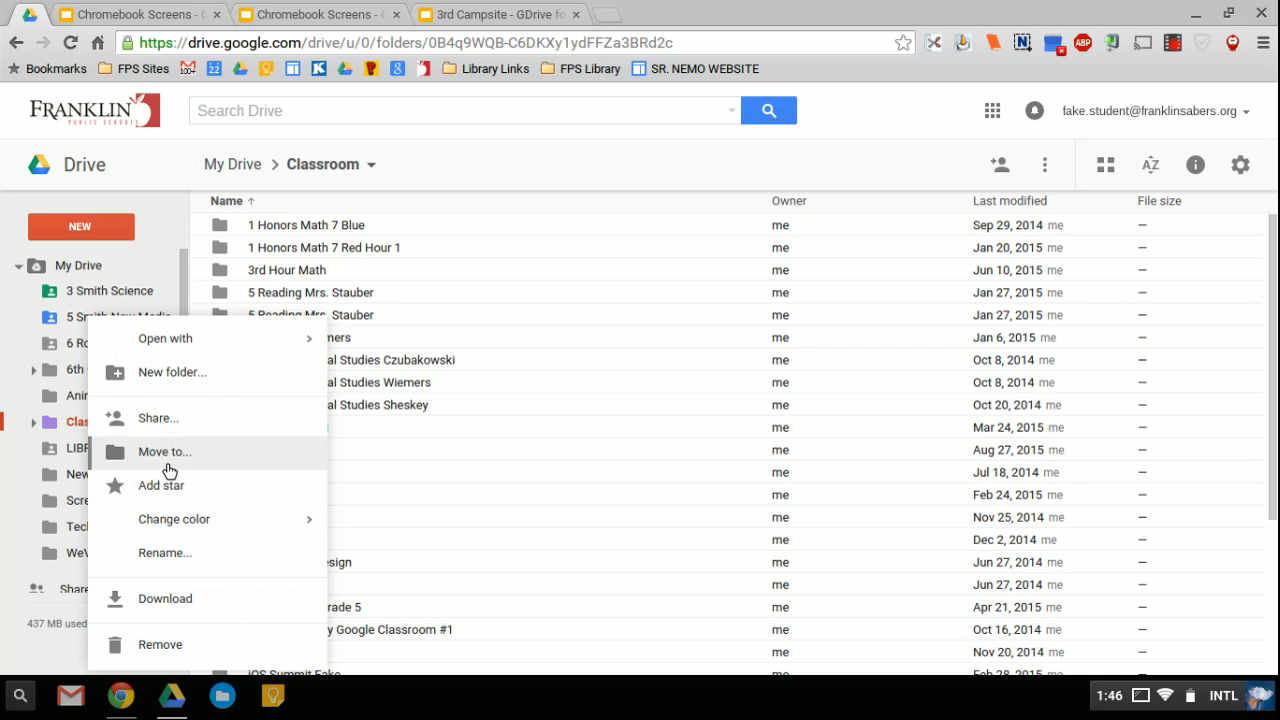
mouse_move(172, 524)
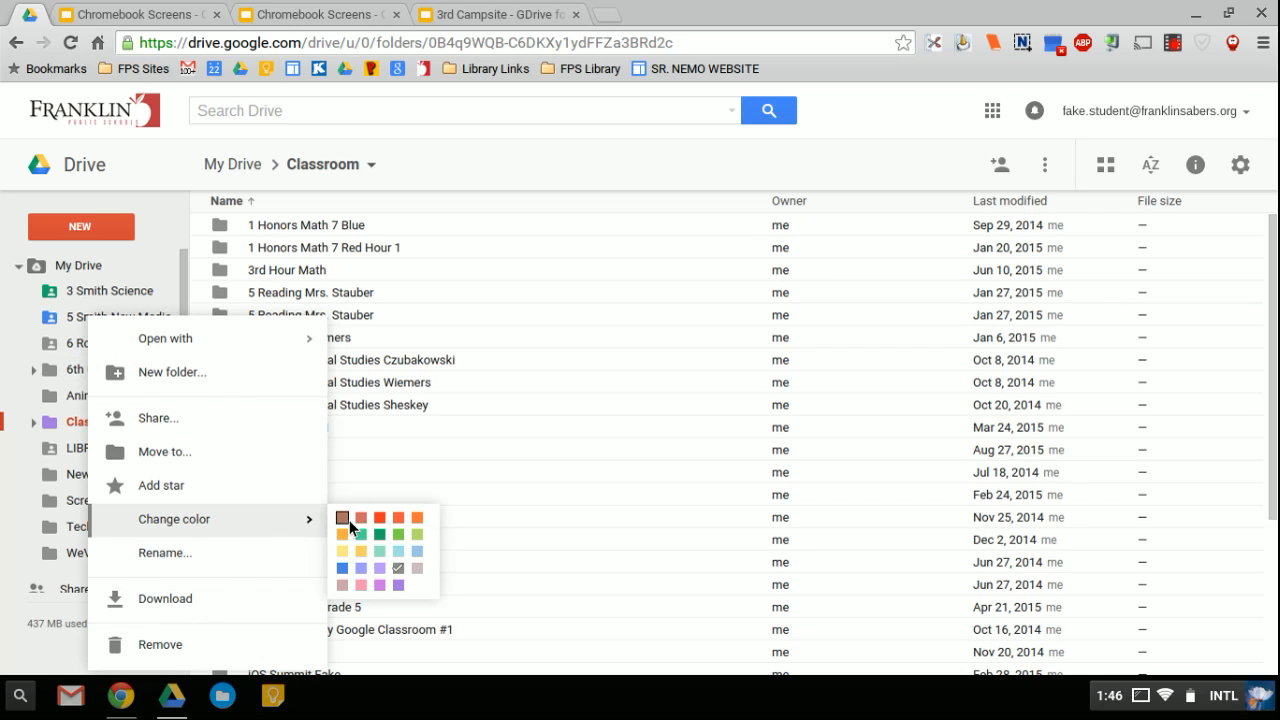
left_click(378, 518)
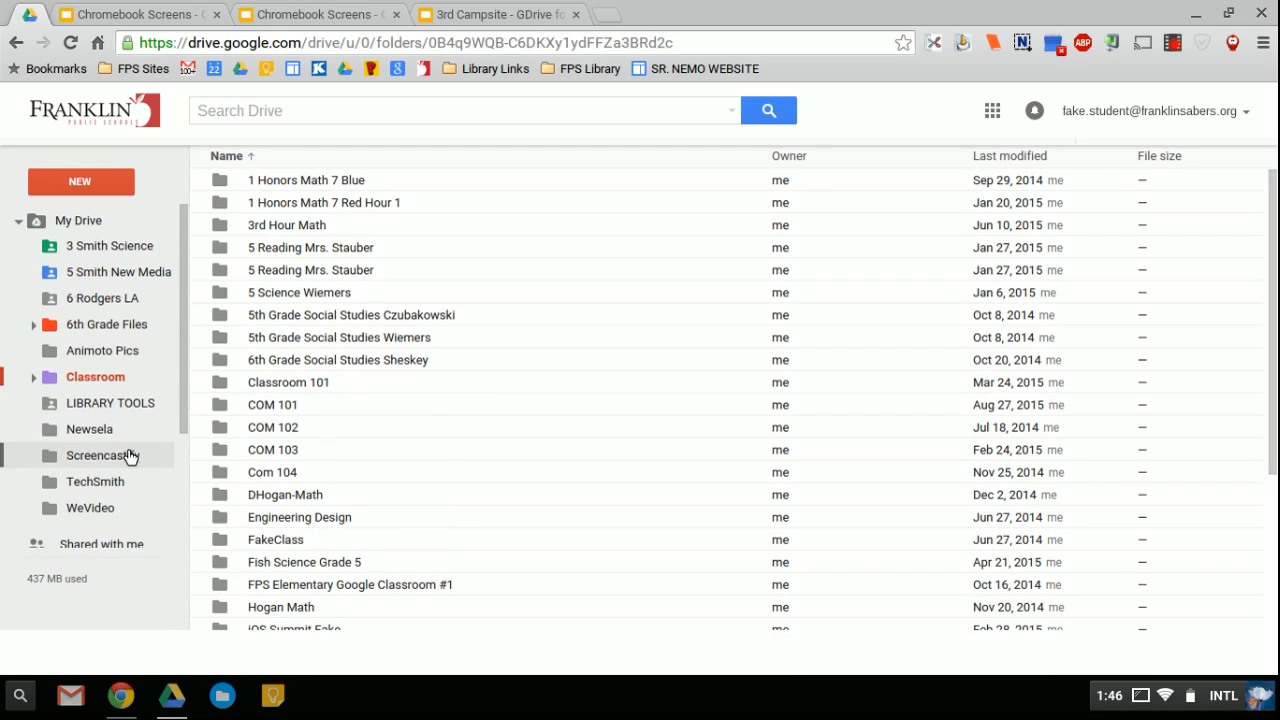